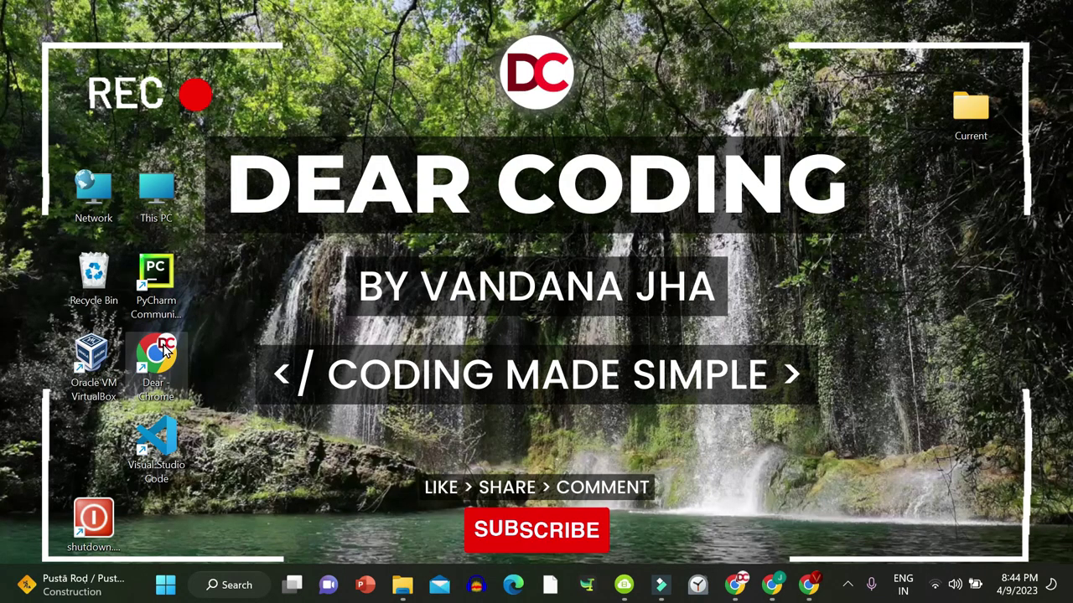
Launch Chrome, search Google for 'matlab', and open the MathWorks R2023a Release Highlights page.
double_click(159, 346)
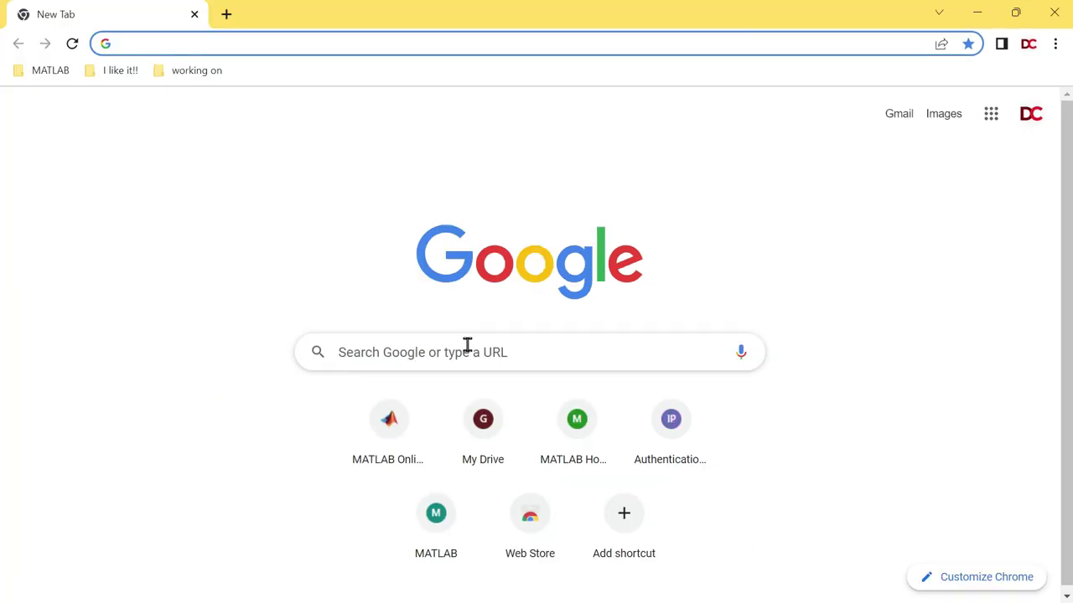
click(467, 343)
text(matlab)
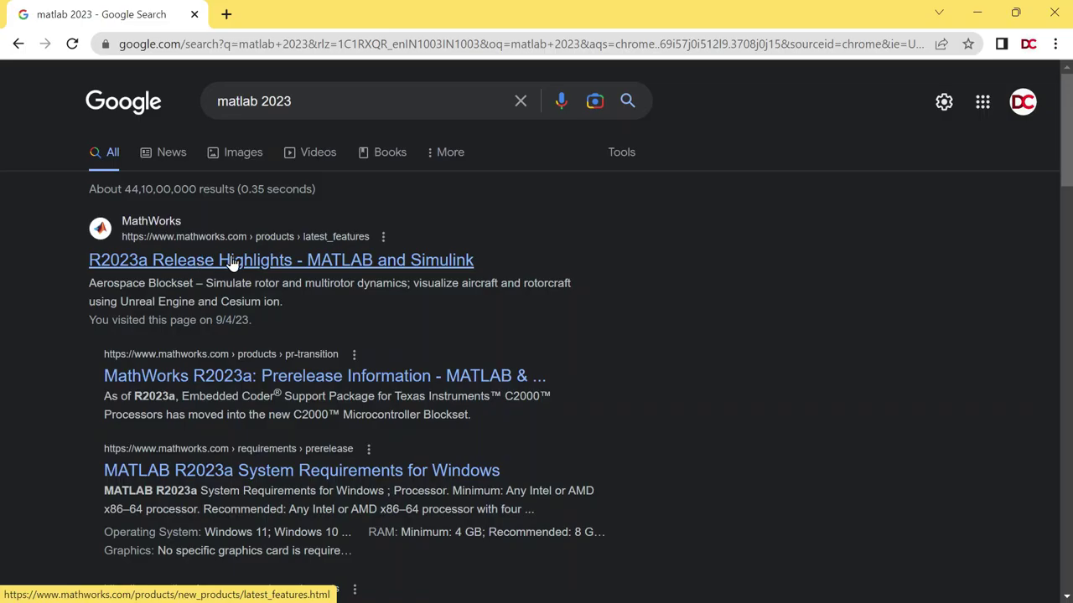
click(229, 255)
scroll(1067, 178, down, 2)
scroll(1066, 178, down, 2)
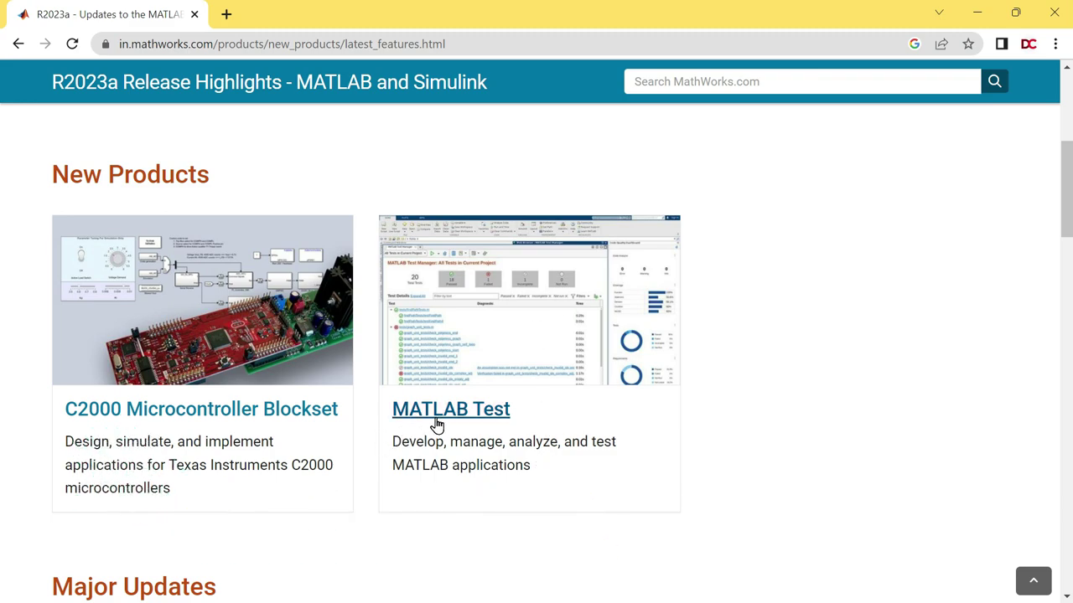
scroll(5, 242, down, 5)
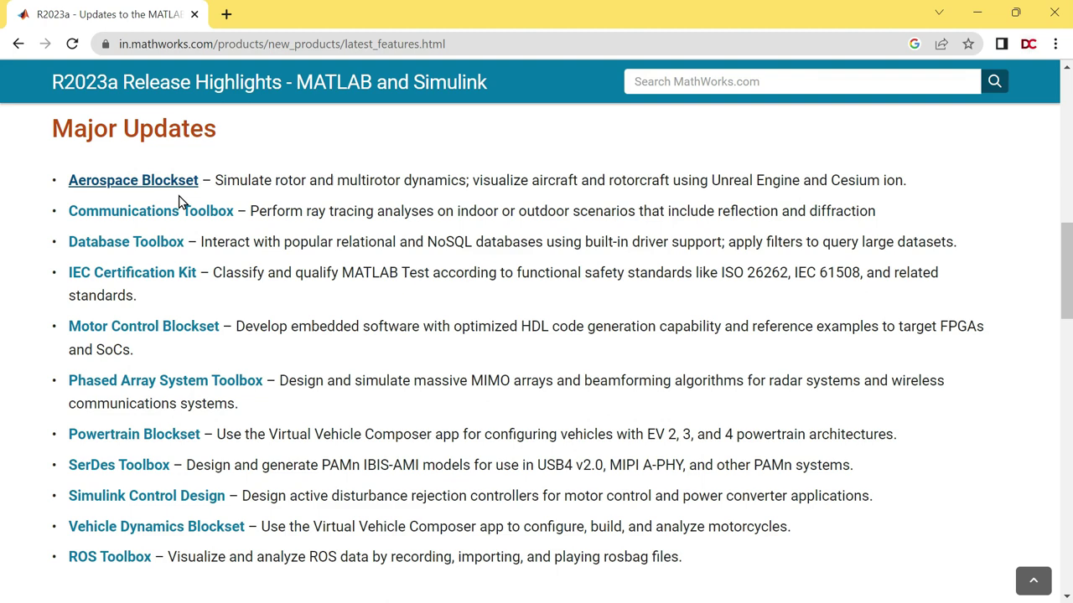
scroll(155, 330, down, 5)
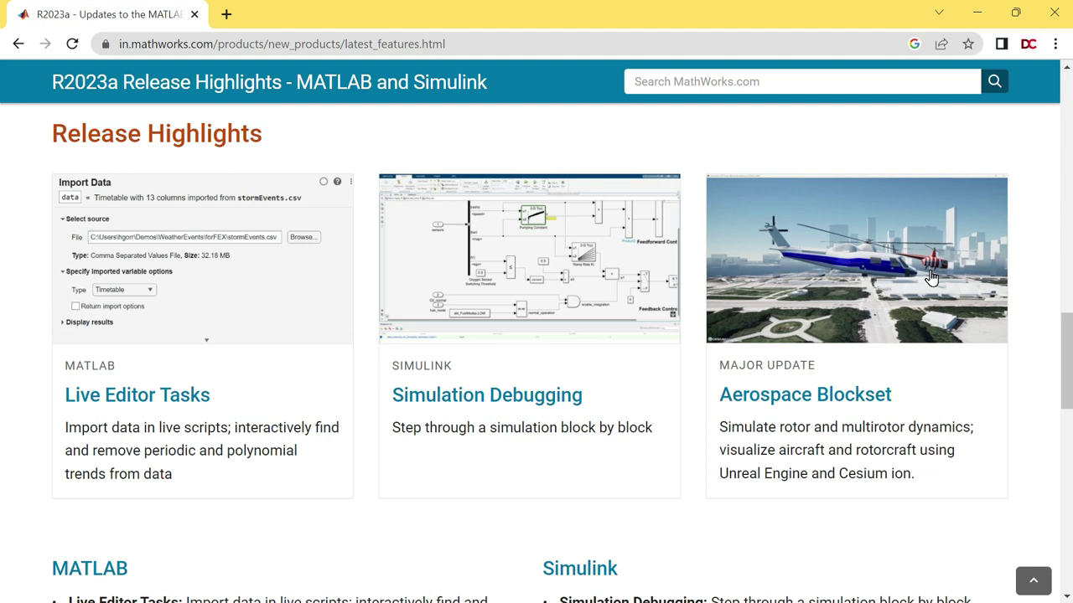
scroll(930, 272, down, 5)
drag(69, 339, 184, 337)
click(185, 337)
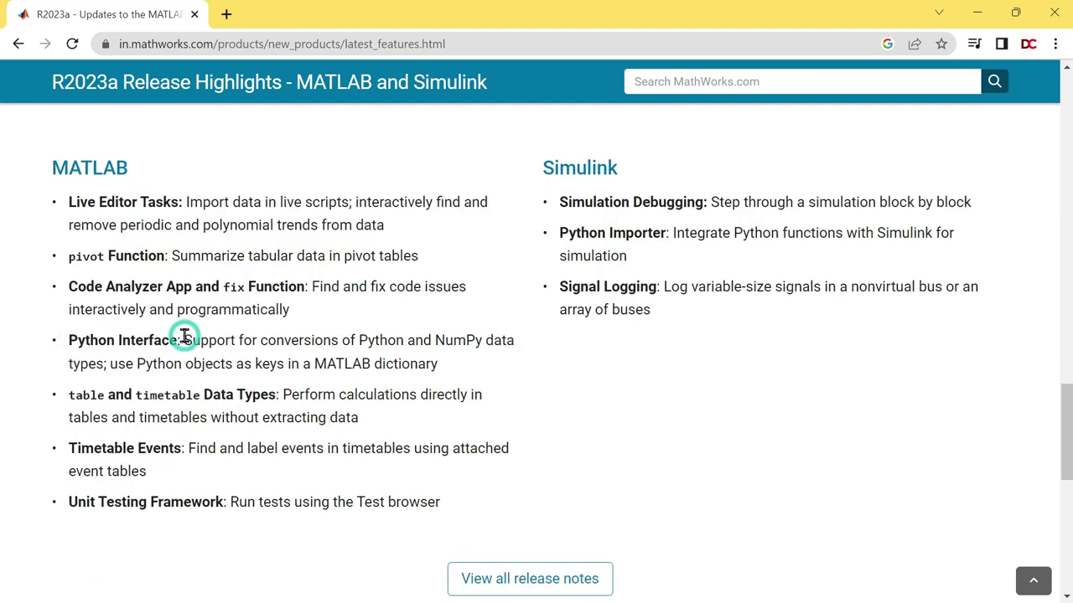
drag(133, 365, 373, 369)
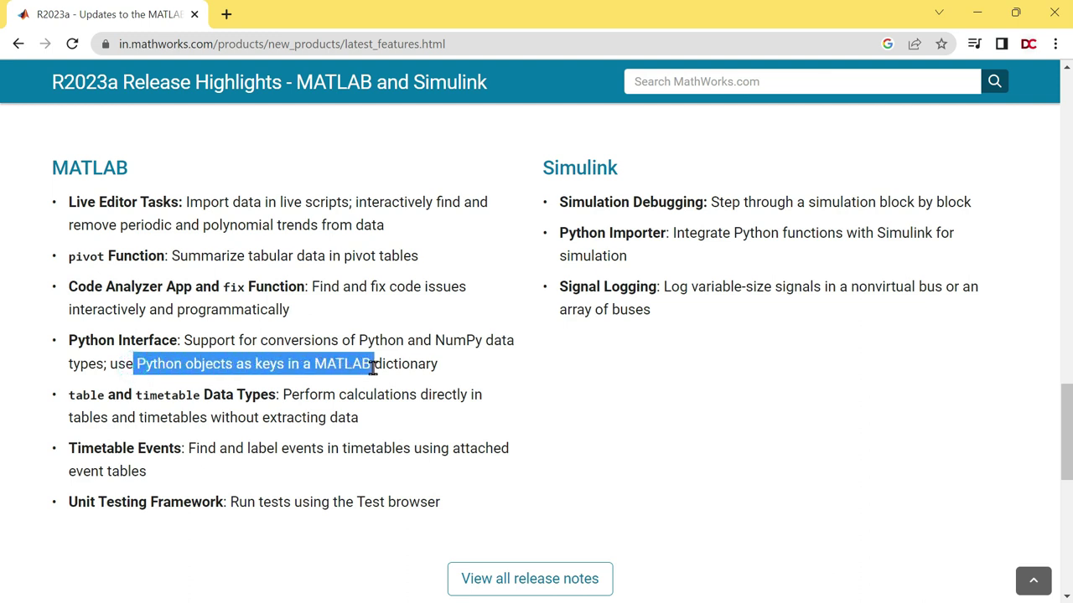
click(373, 369)
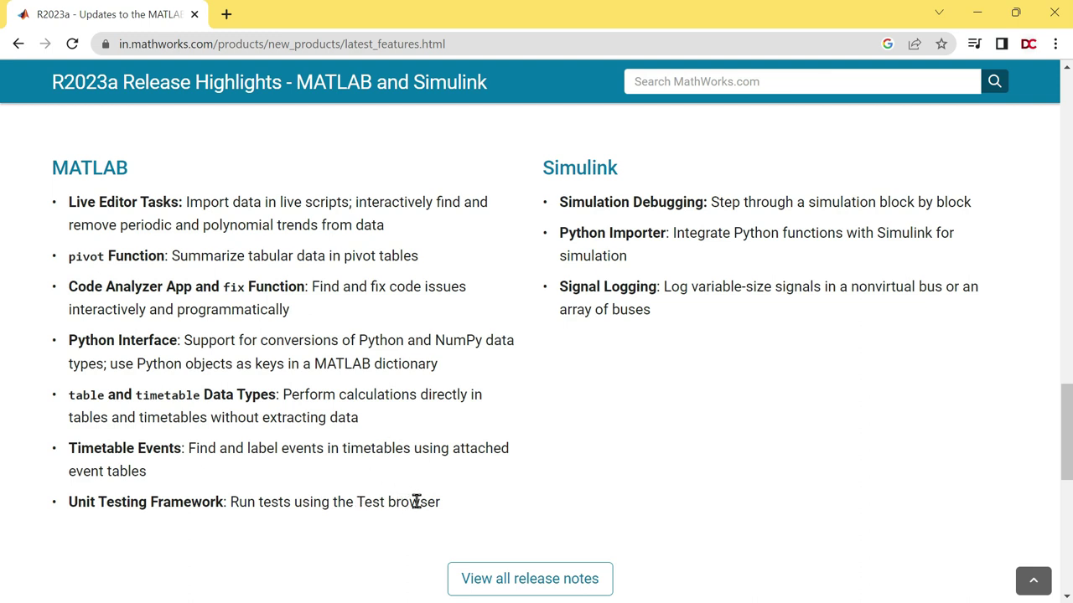
drag(74, 493, 126, 497)
click(385, 303)
drag(69, 288, 299, 282)
click(297, 279)
scroll(479, 423, up, 10)
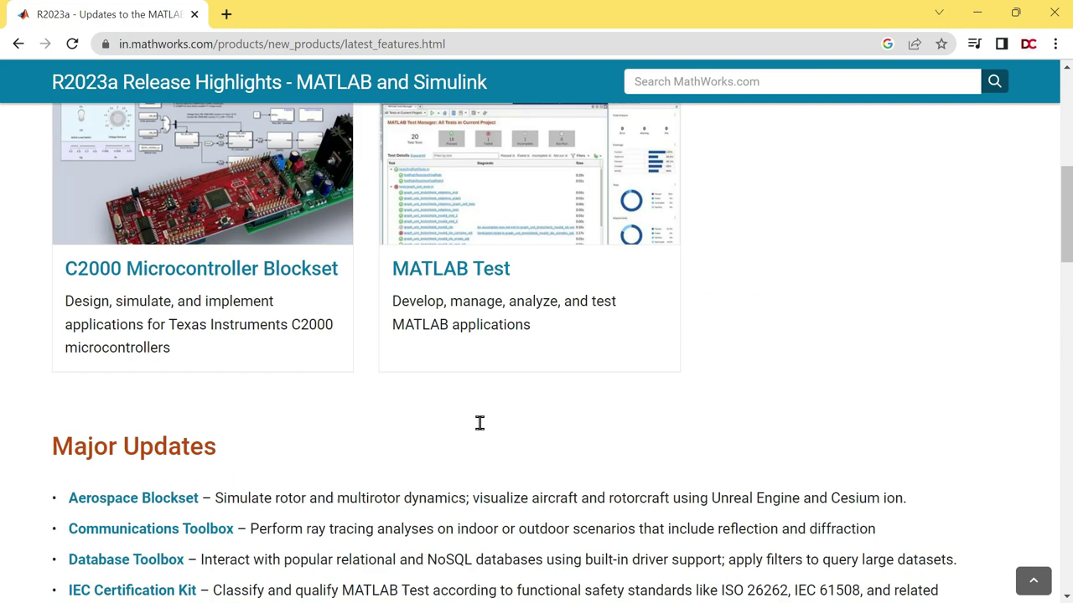
Use Download now on the Discover What's New banner to reach the Get MATLAB page.
scroll(479, 424, up, 6)
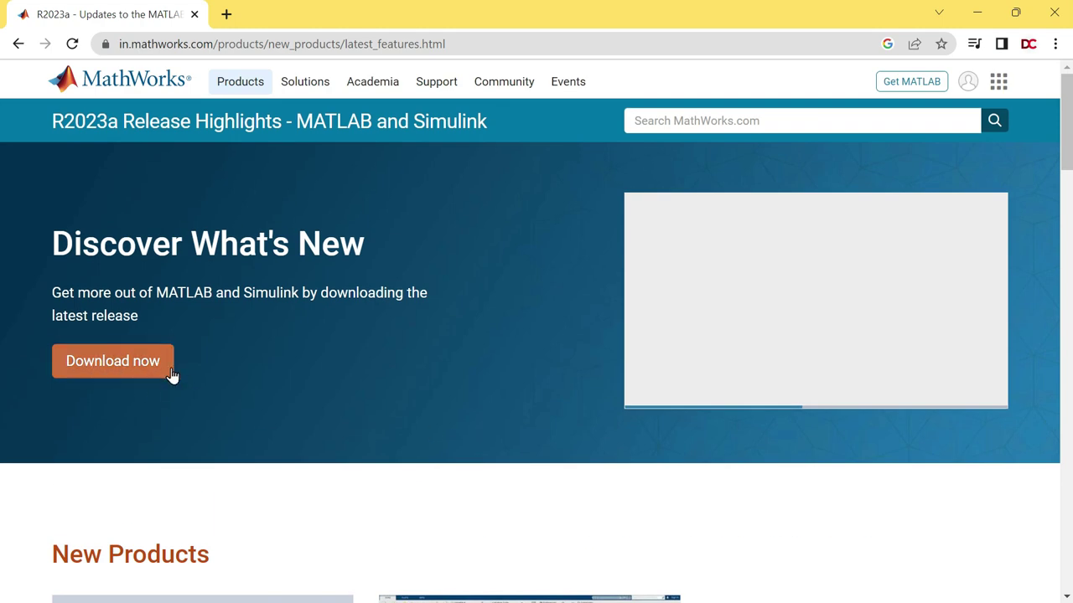
click(141, 371)
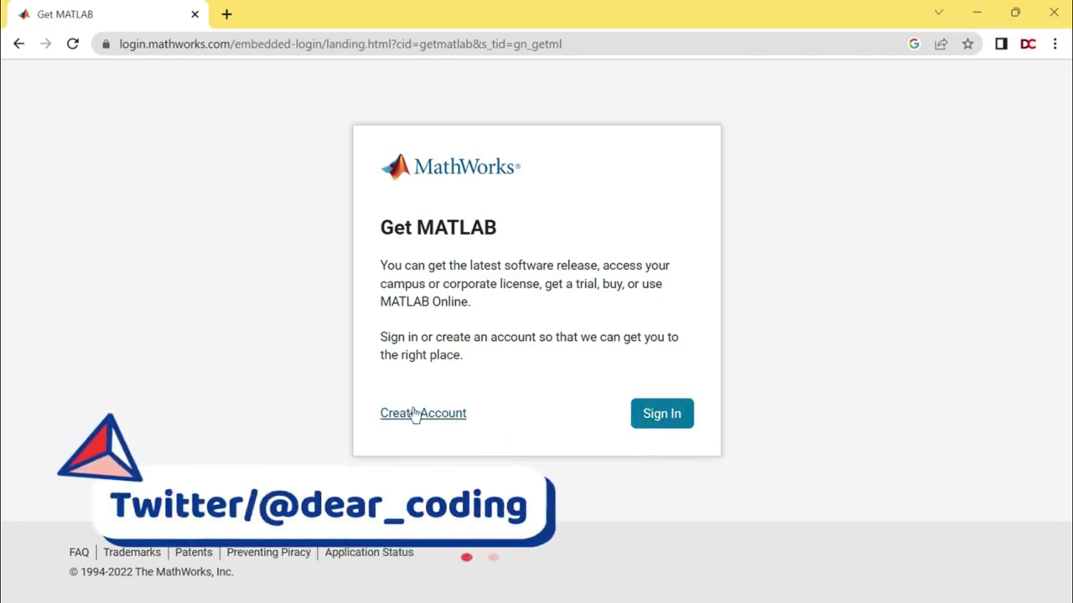
Start a new MathWorks account and submit the autofilled e-mail address.
click(451, 423)
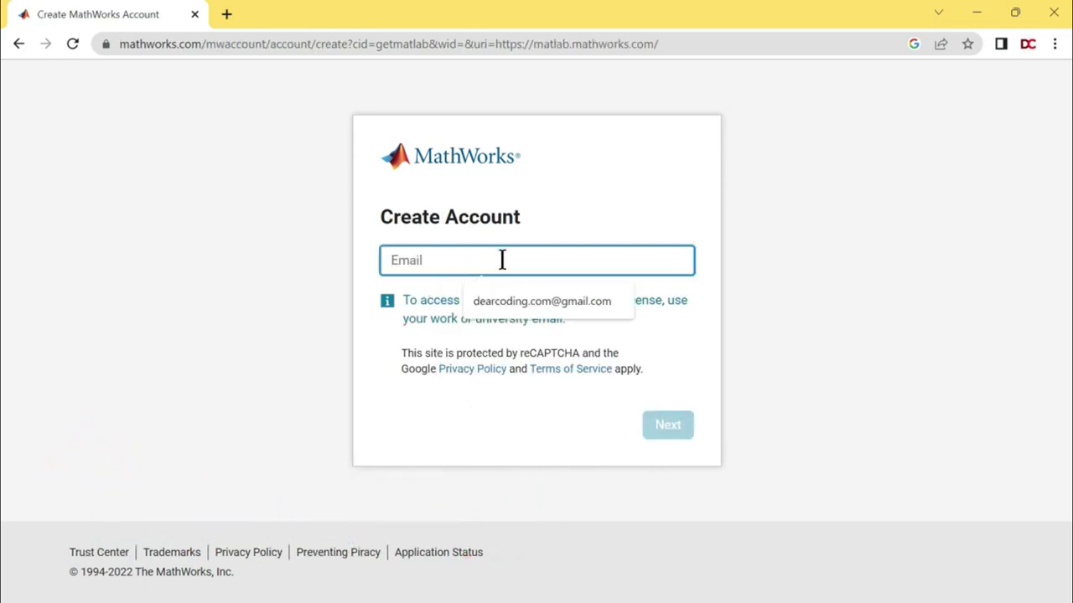
click(521, 260)
click(521, 259)
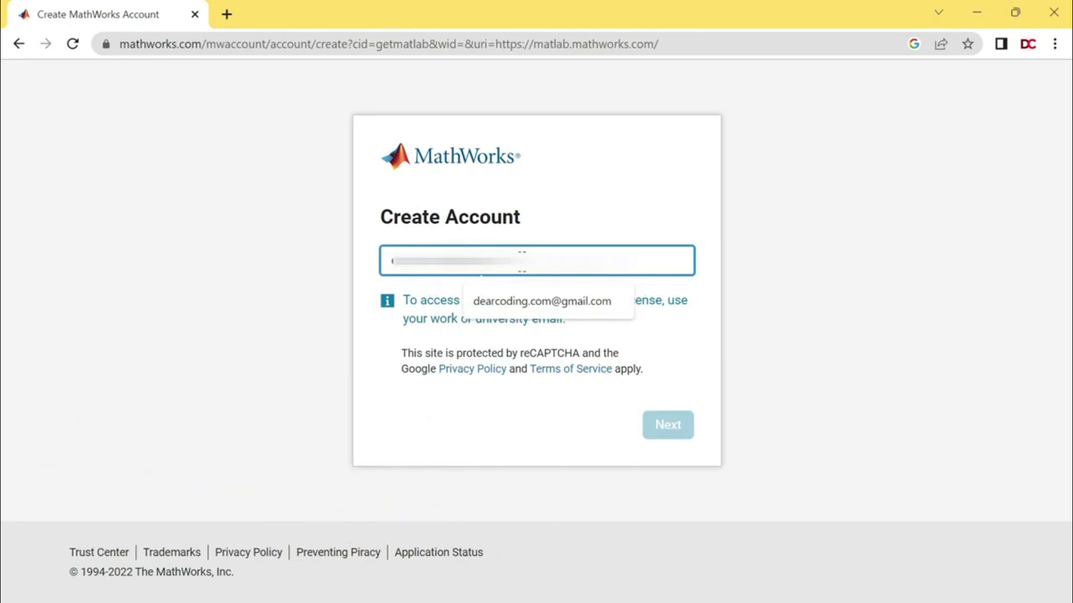
key(Return)
drag(389, 261, 565, 273)
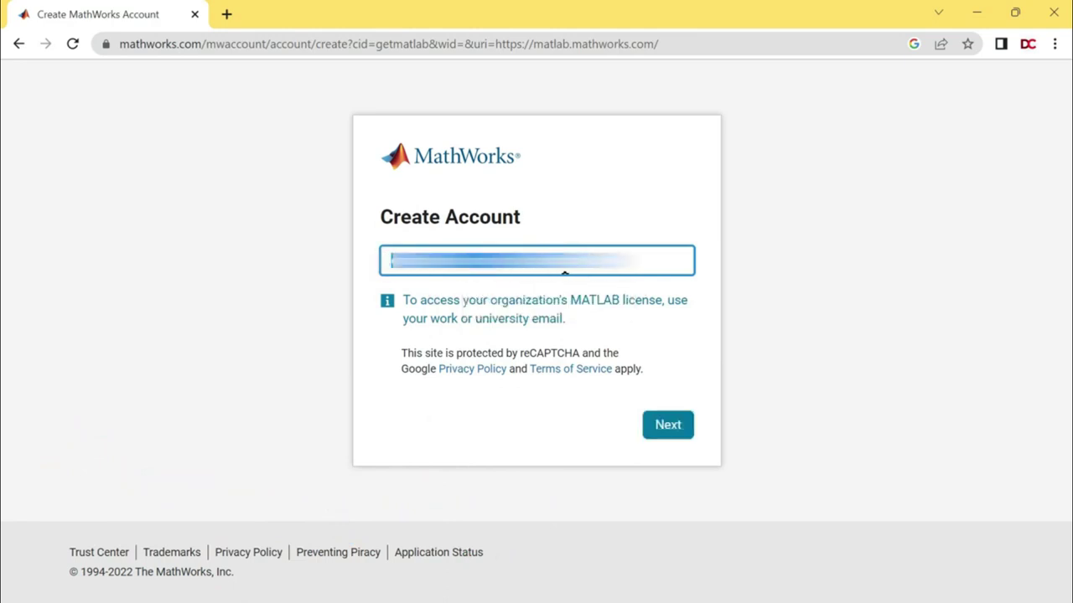
click(668, 425)
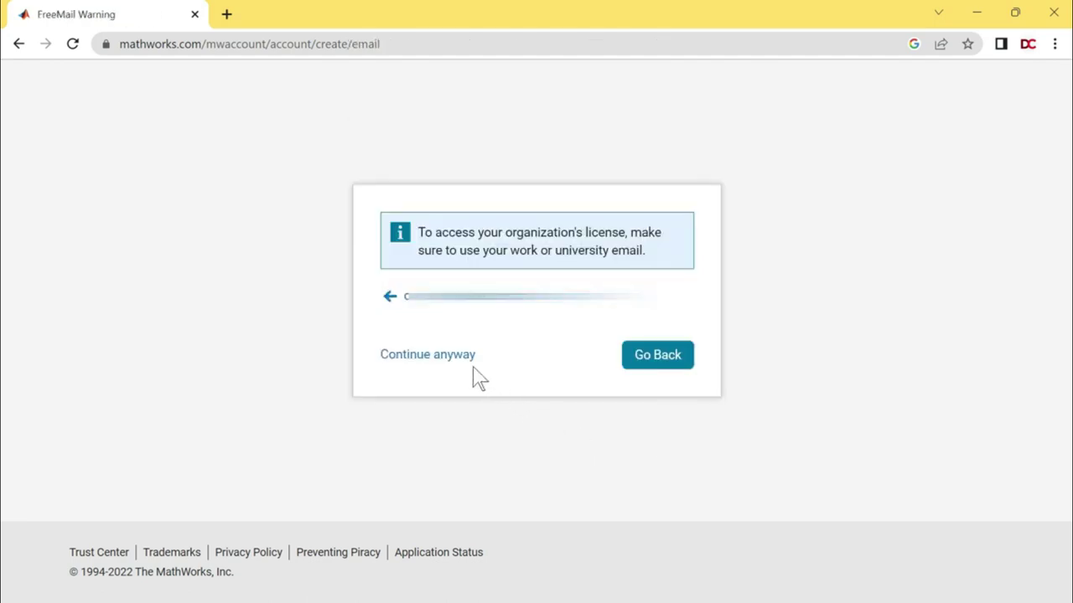
Continue past the free-mail warning, then enter and confirm the account password.
click(442, 359)
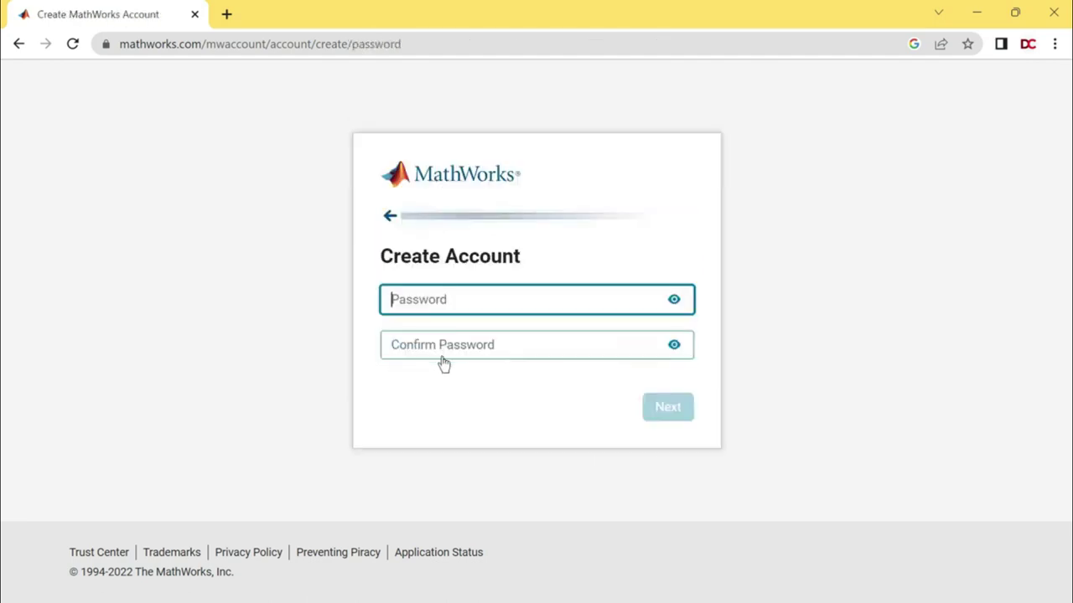
key(ctrl+v)
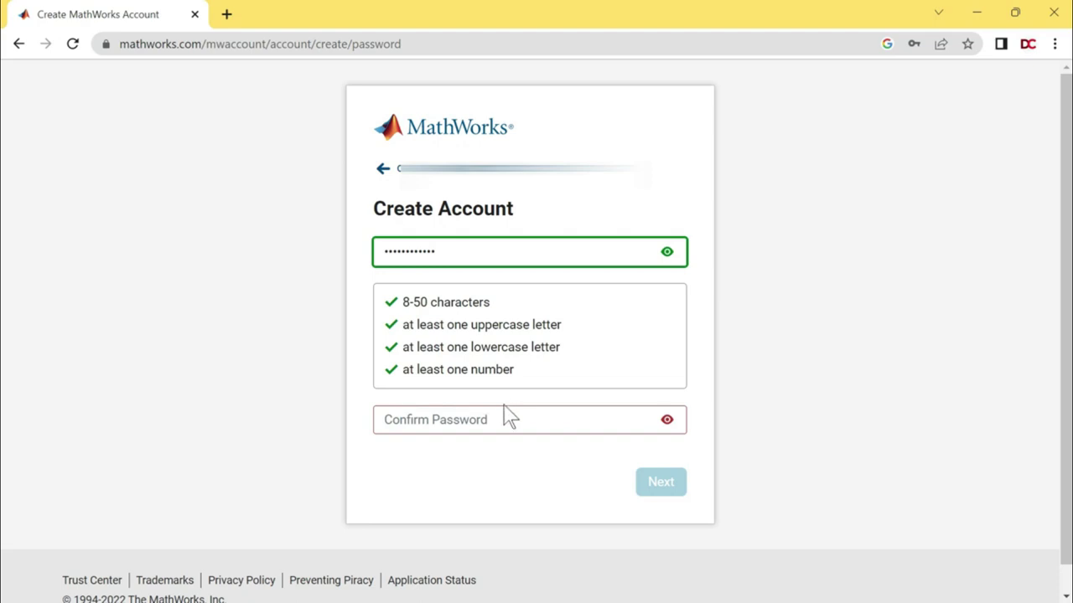
click(439, 425)
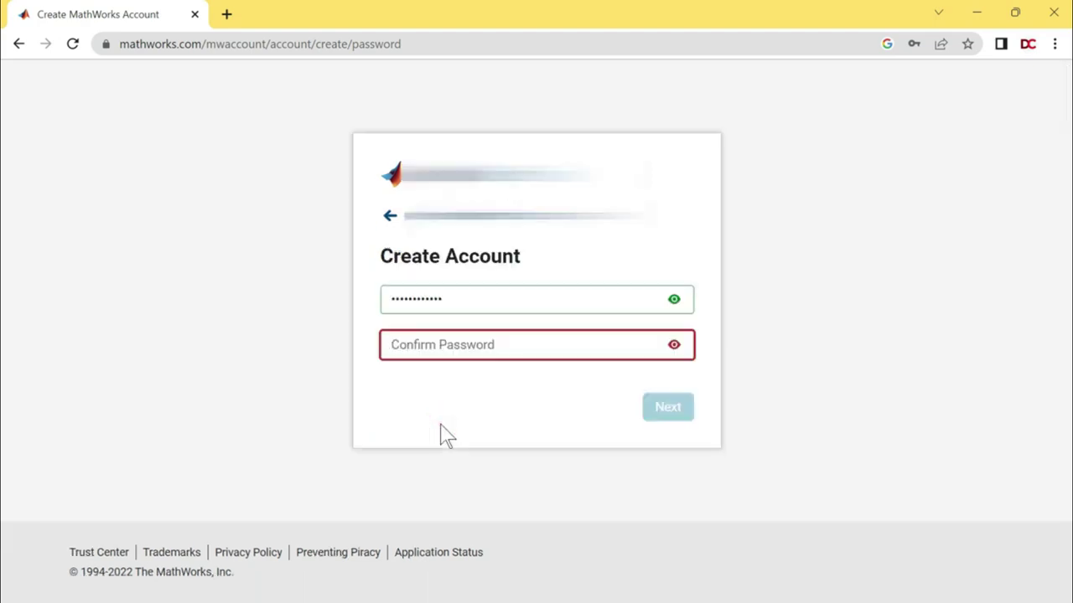
key(ctrl+v)
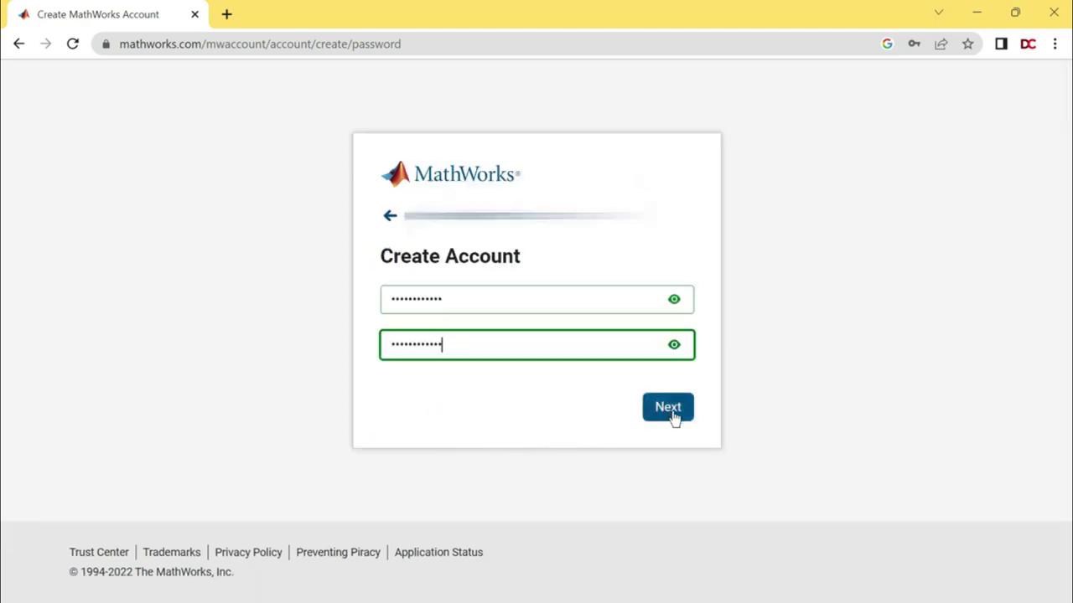
click(677, 424)
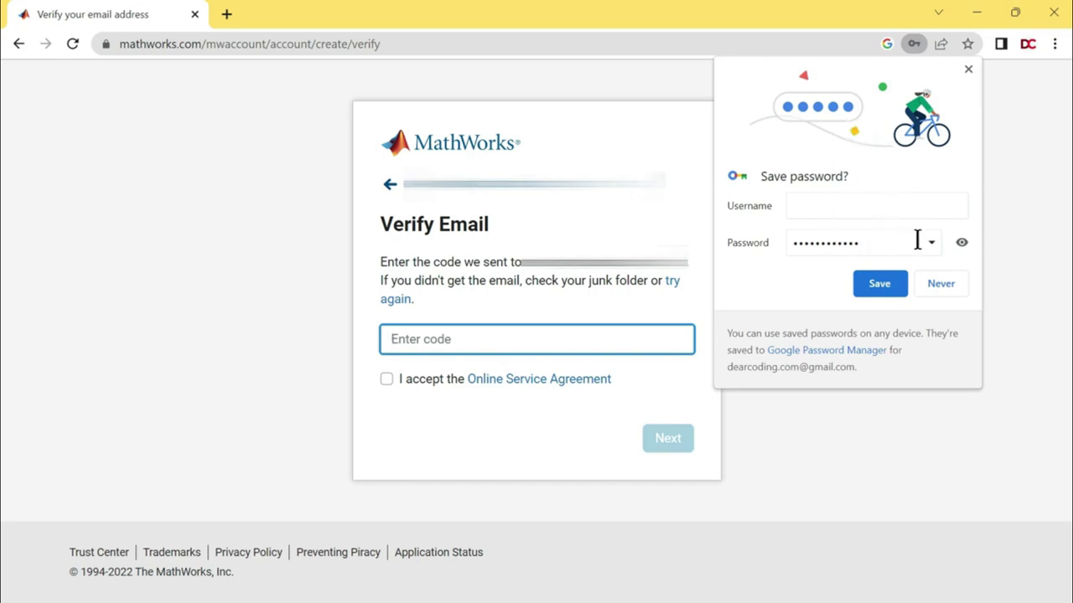
Dismiss Chrome's save-password prompt.
click(952, 291)
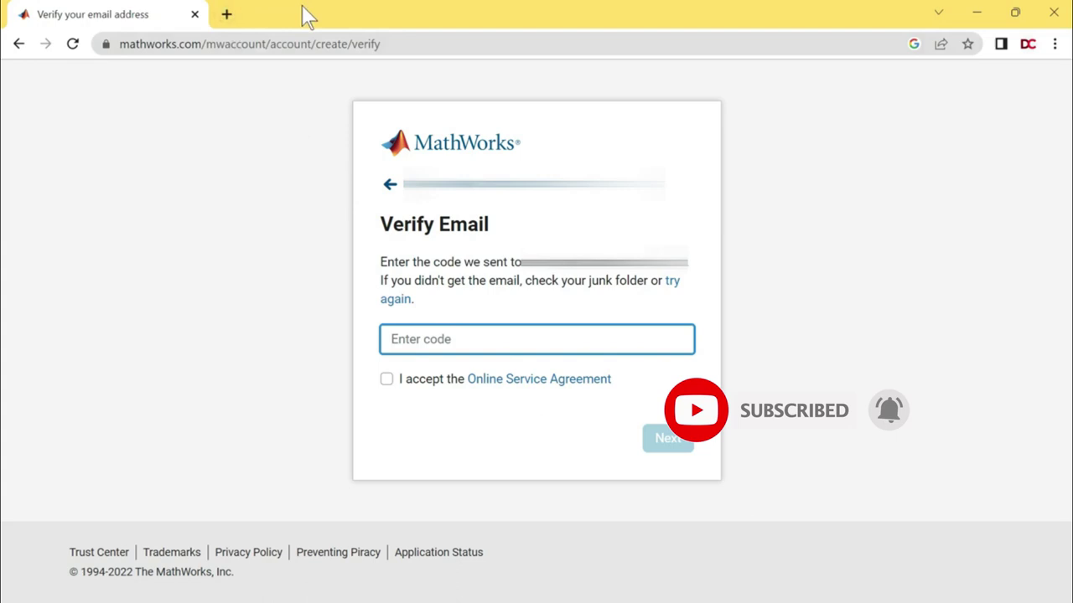
In a new Gmail tab, open the MathWorks Verify Email Address message and select the verification code.
click(226, 15)
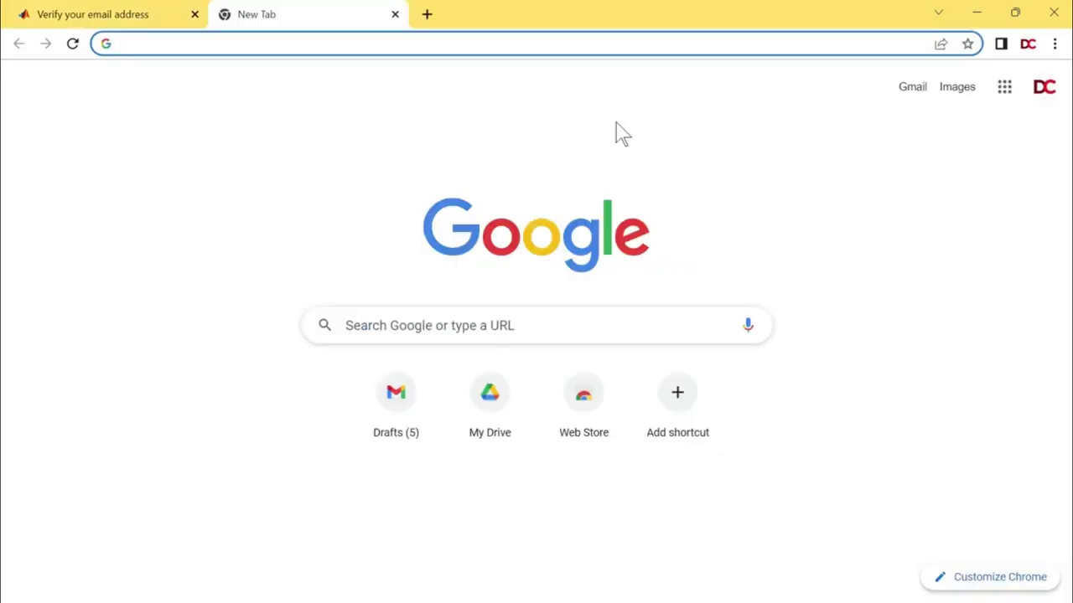
click(912, 89)
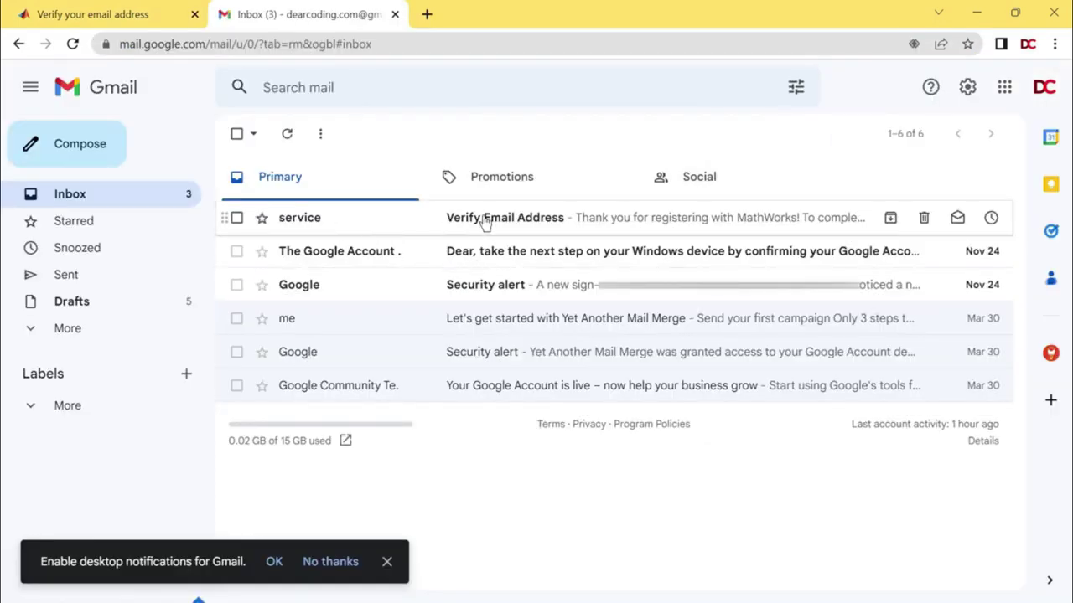
click(603, 222)
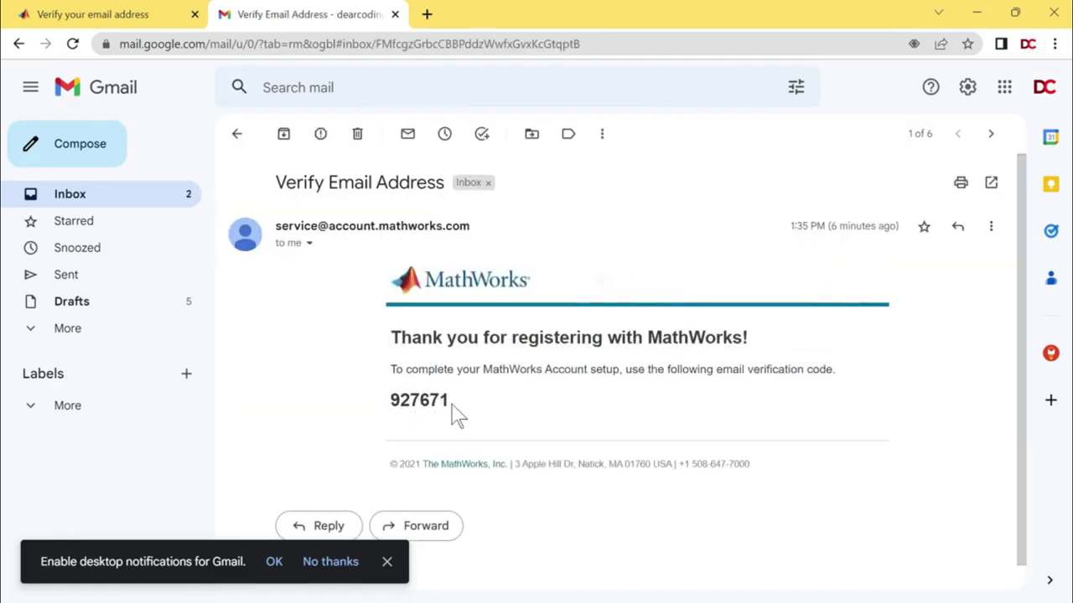
double_click(410, 400)
key(ctrl+c)
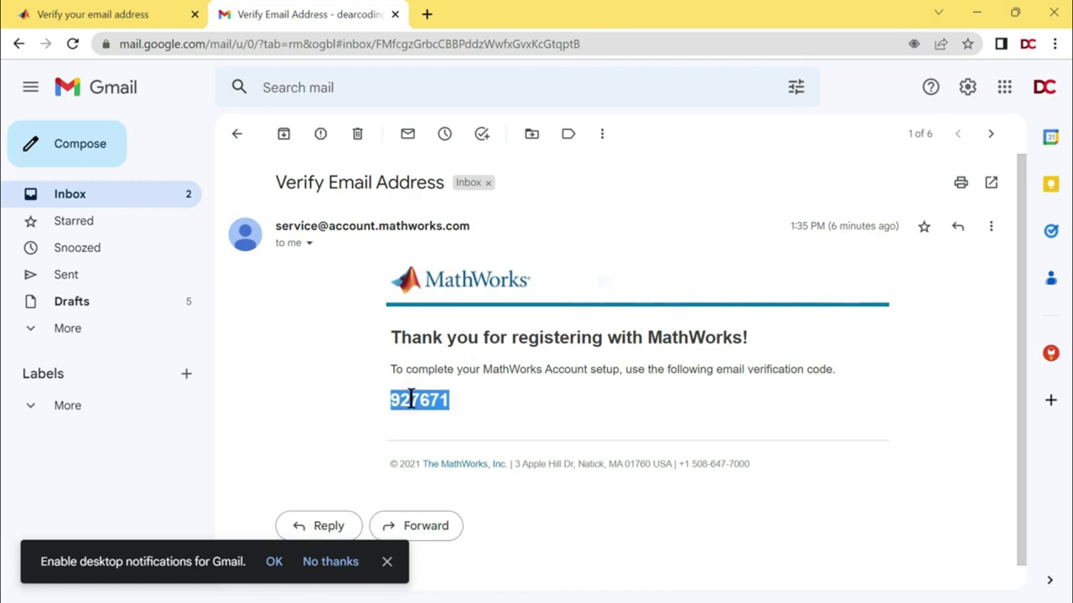
click(387, 562)
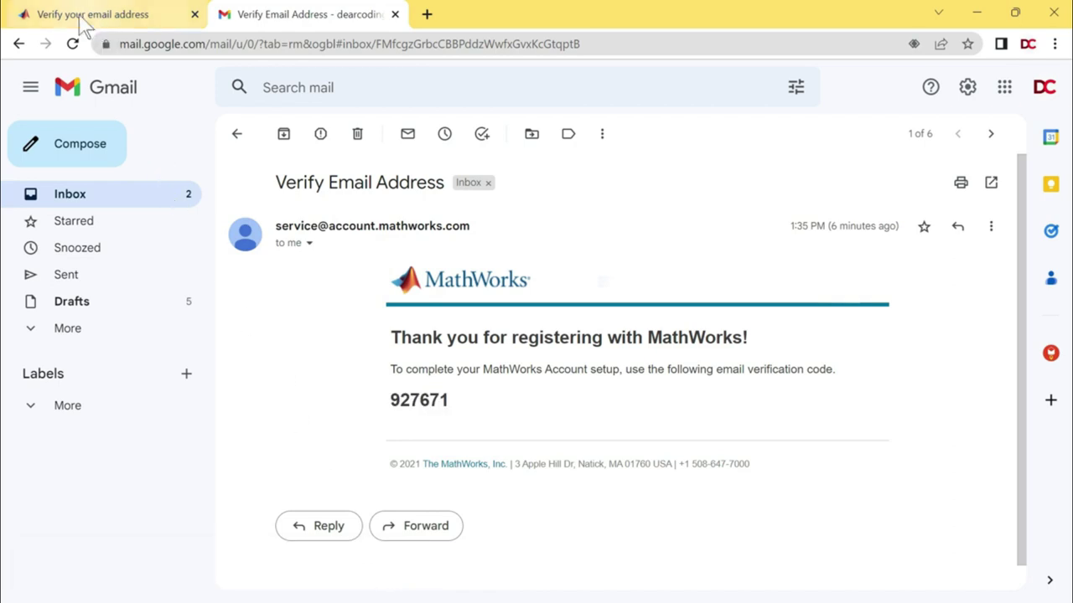
Paste the verification code on the MathWorks page and accept the Online Service Agreement.
click(117, 20)
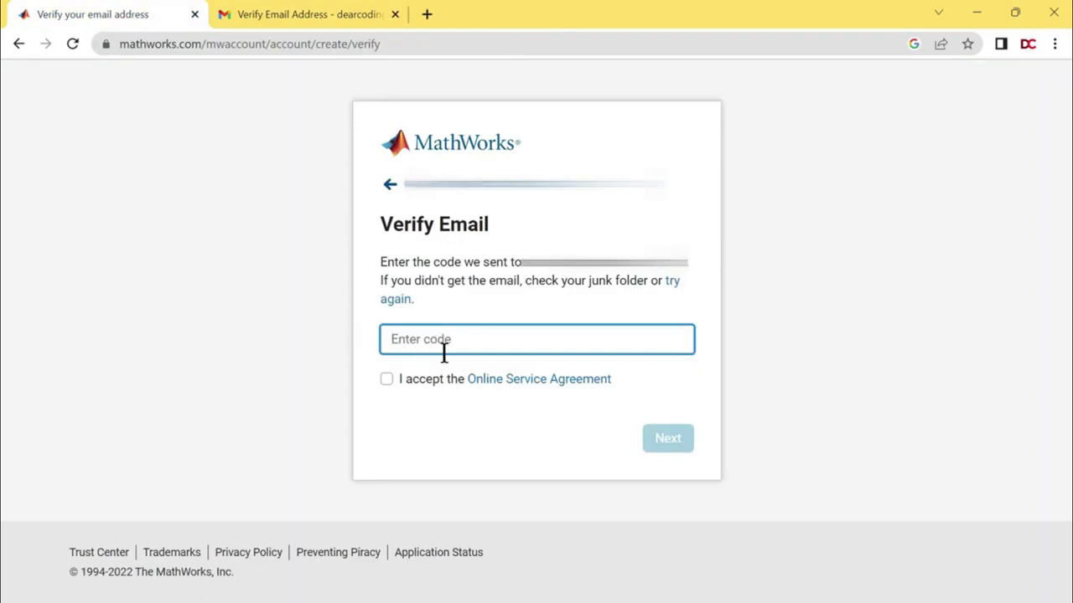
key(ctrl+v)
click(391, 381)
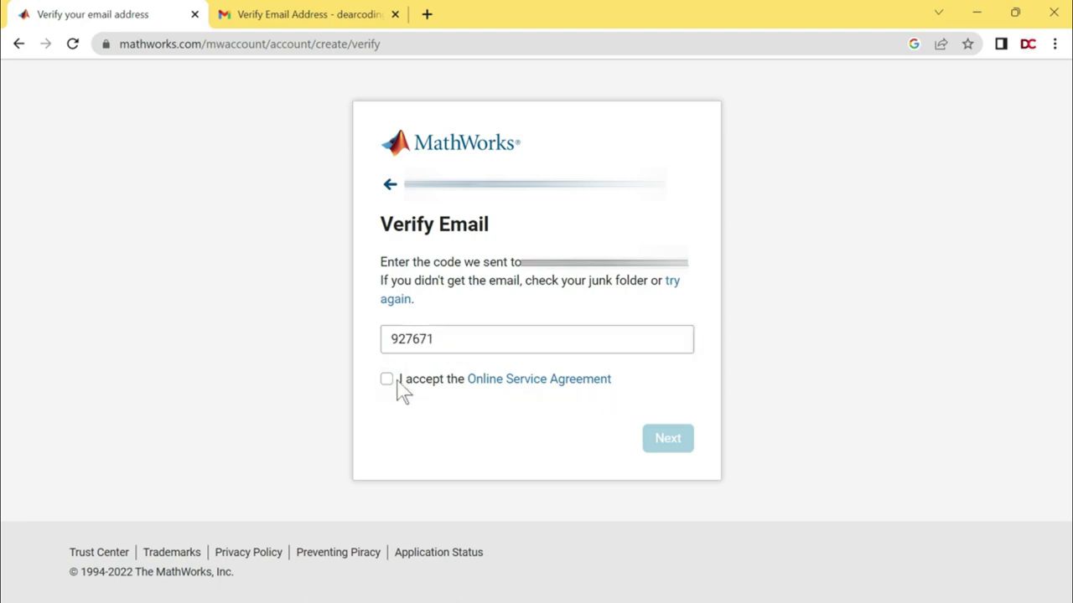
click(400, 380)
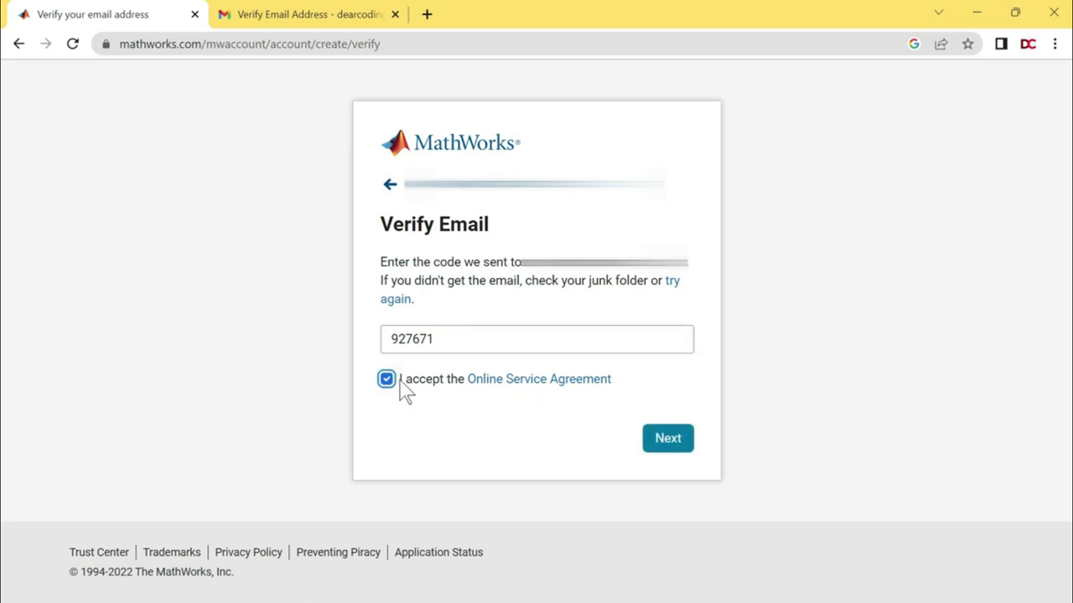
Enter the first name on the account details form and set Location to India.
click(649, 444)
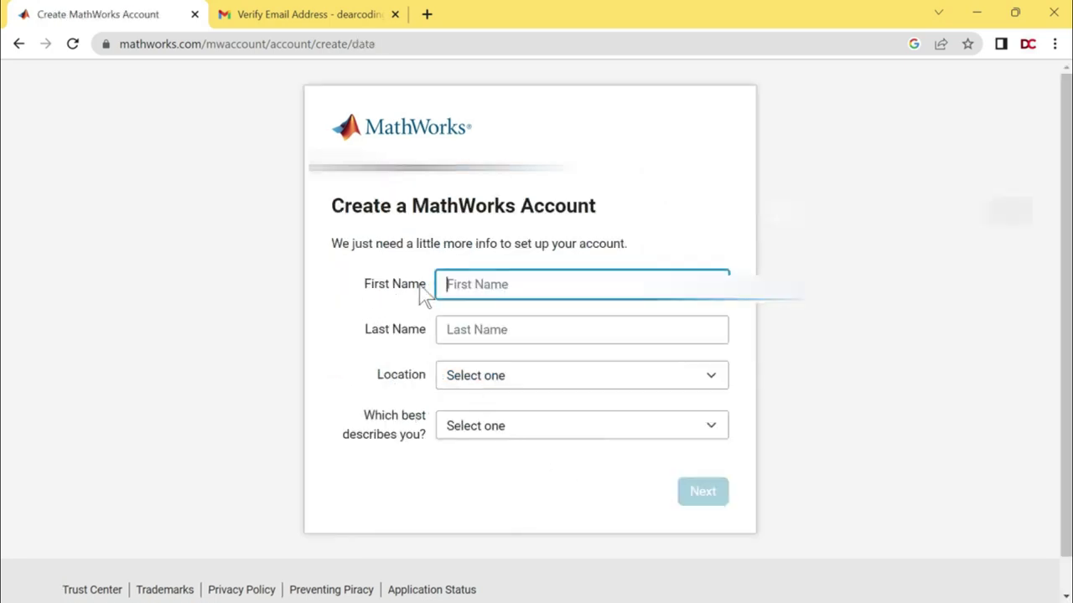
drag(364, 331, 427, 335)
click(423, 331)
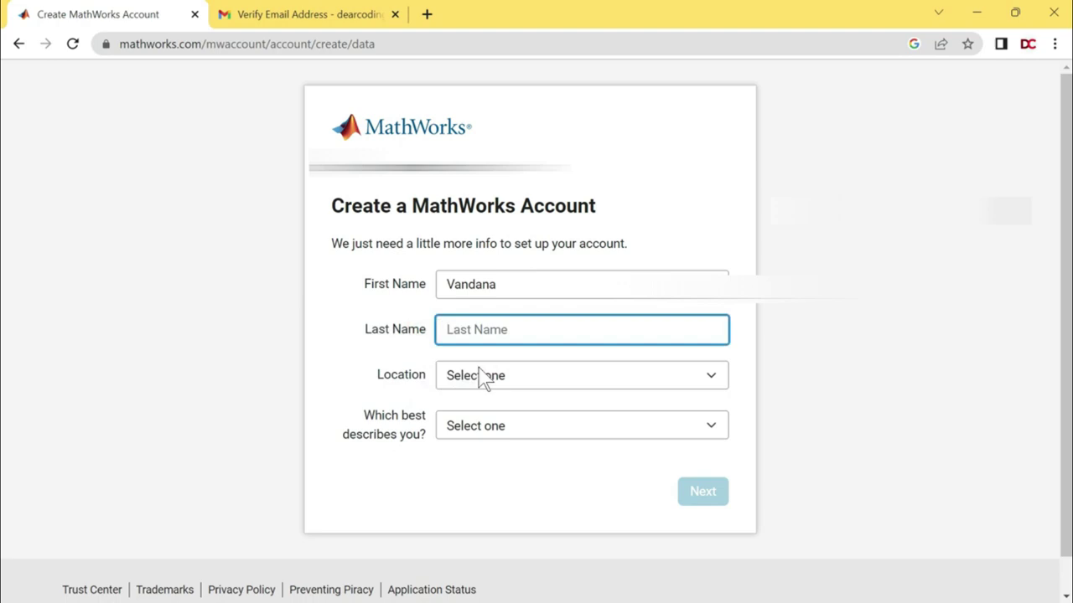
click(536, 386)
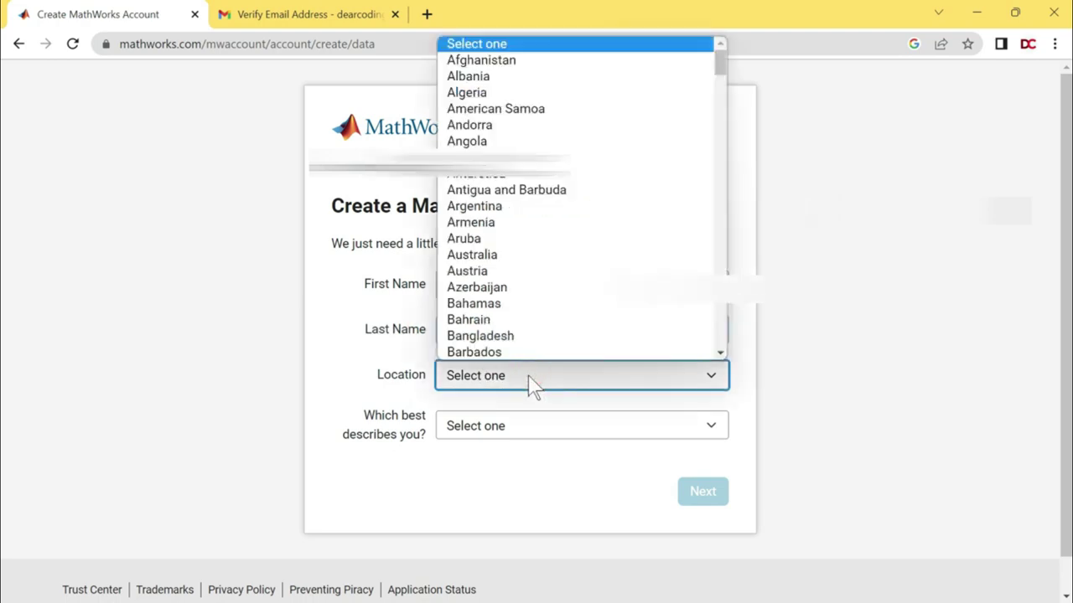
key(i)
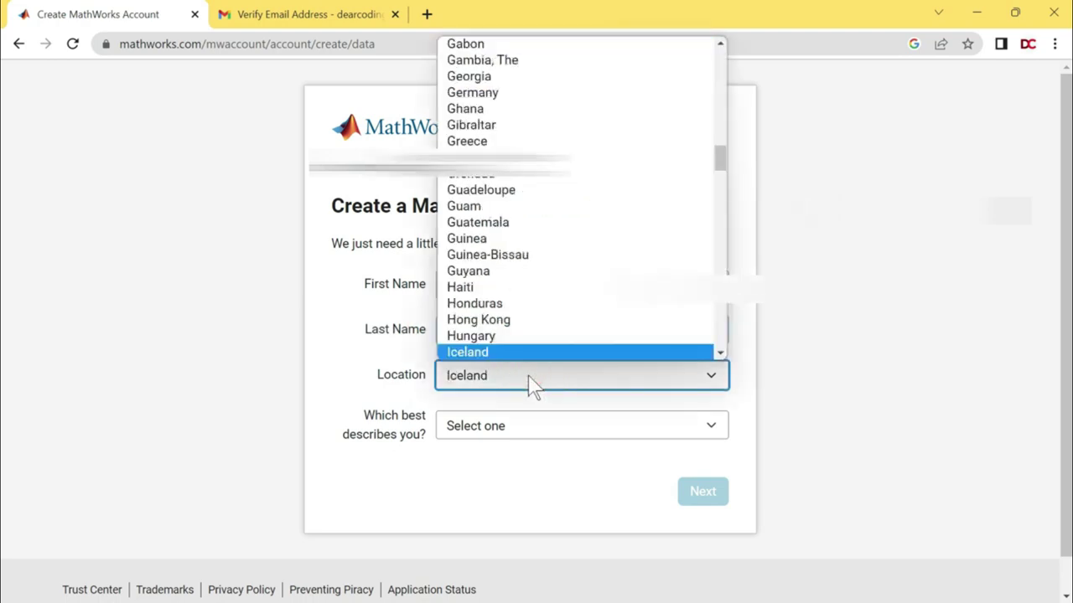
key(n)
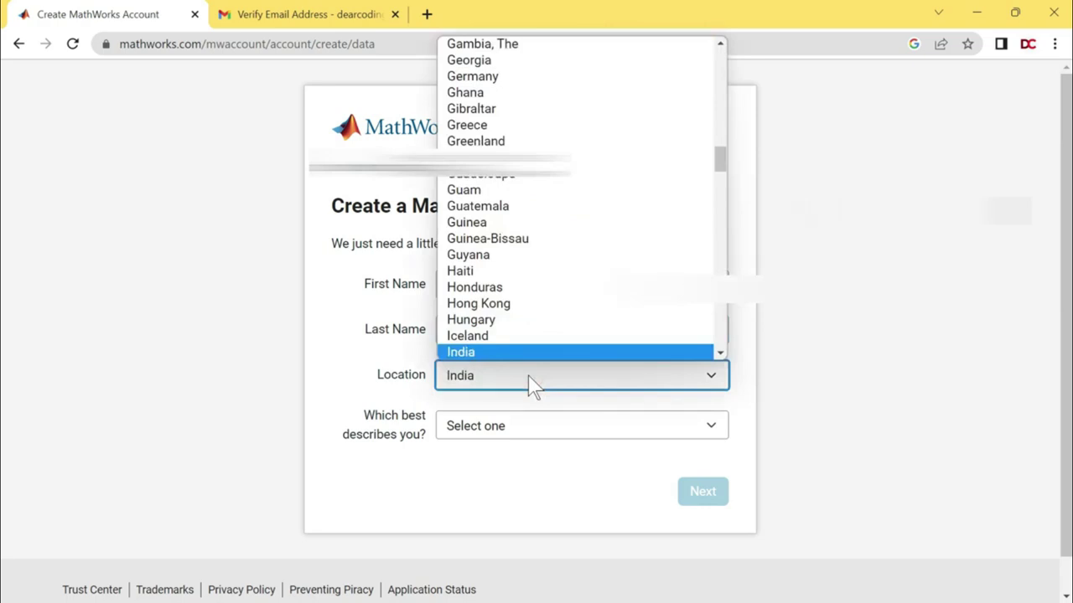
click(492, 385)
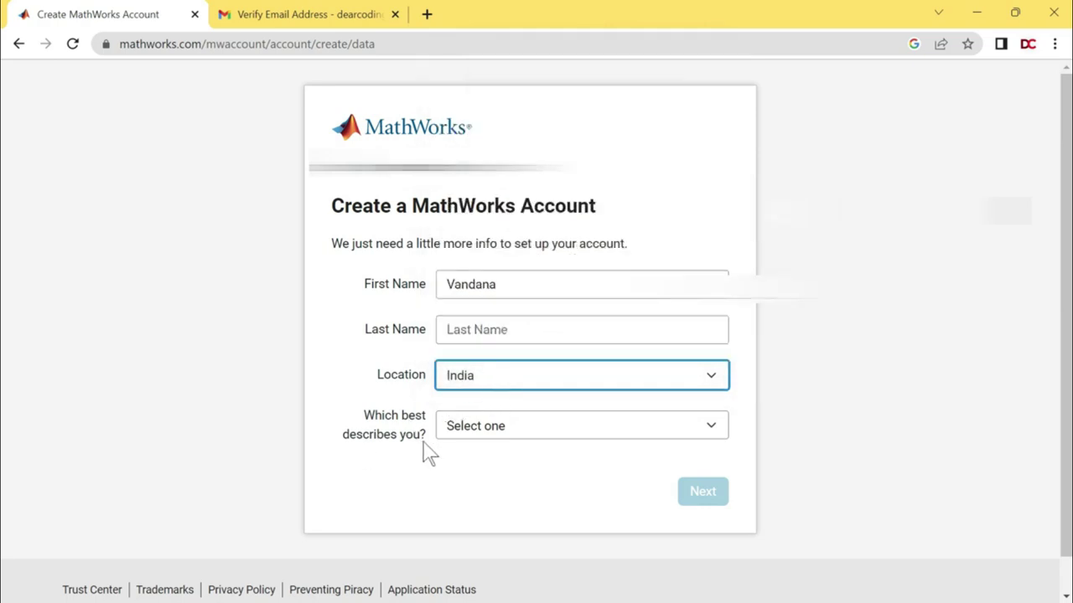
Describe yourself as a Student in the Computer Science department.
click(500, 436)
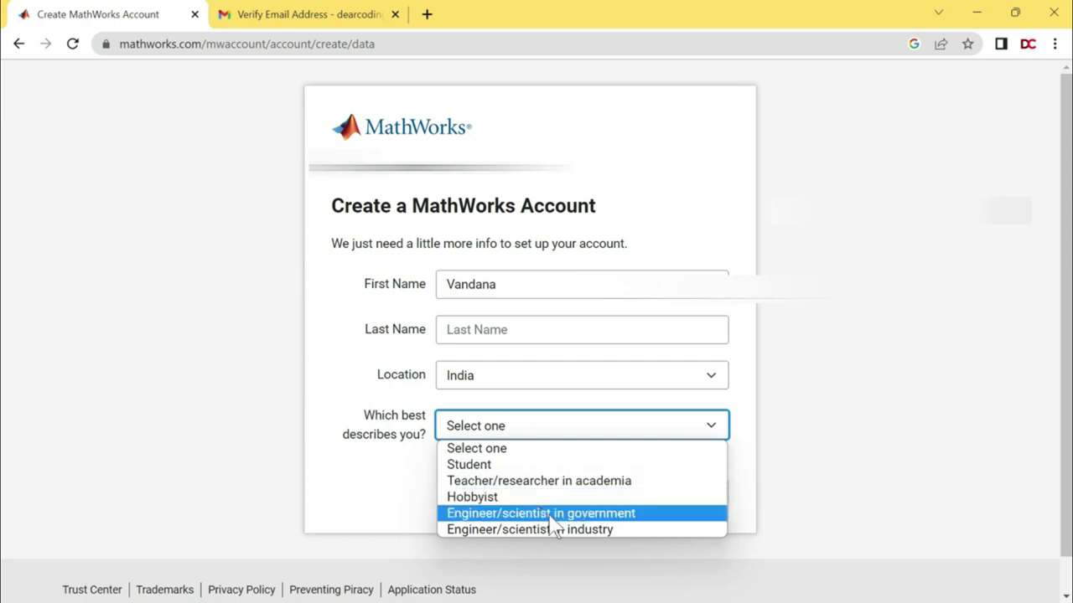
click(511, 466)
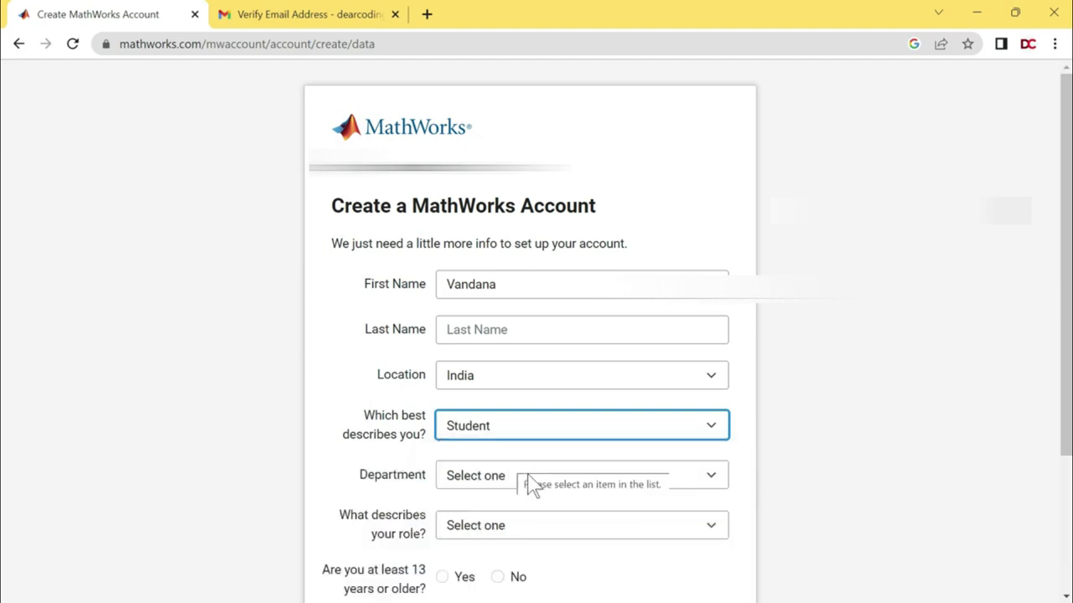
click(530, 486)
scroll(511, 369, down, 1)
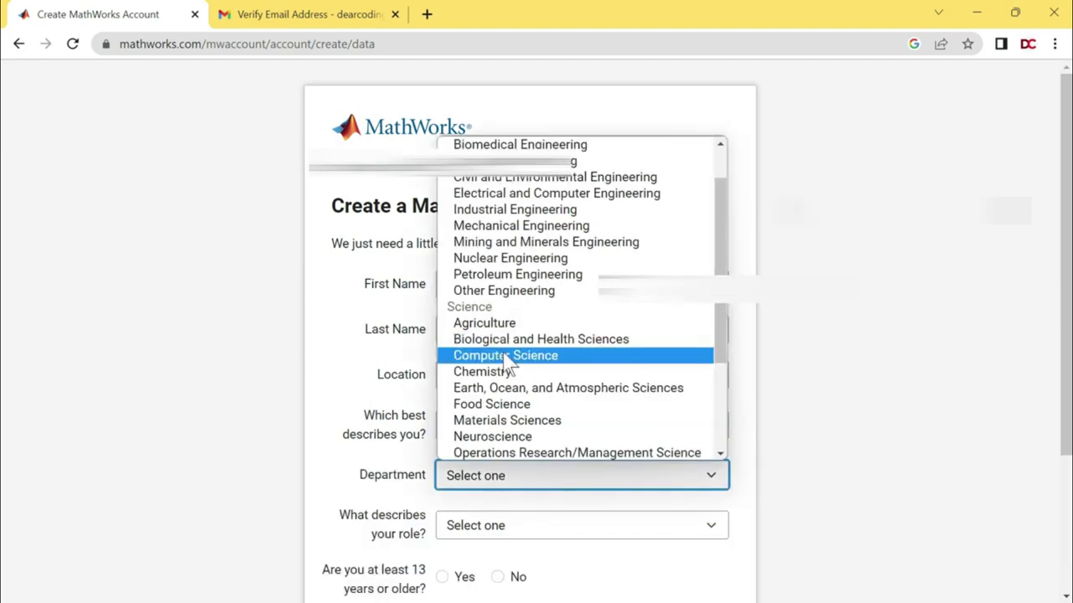
click(537, 360)
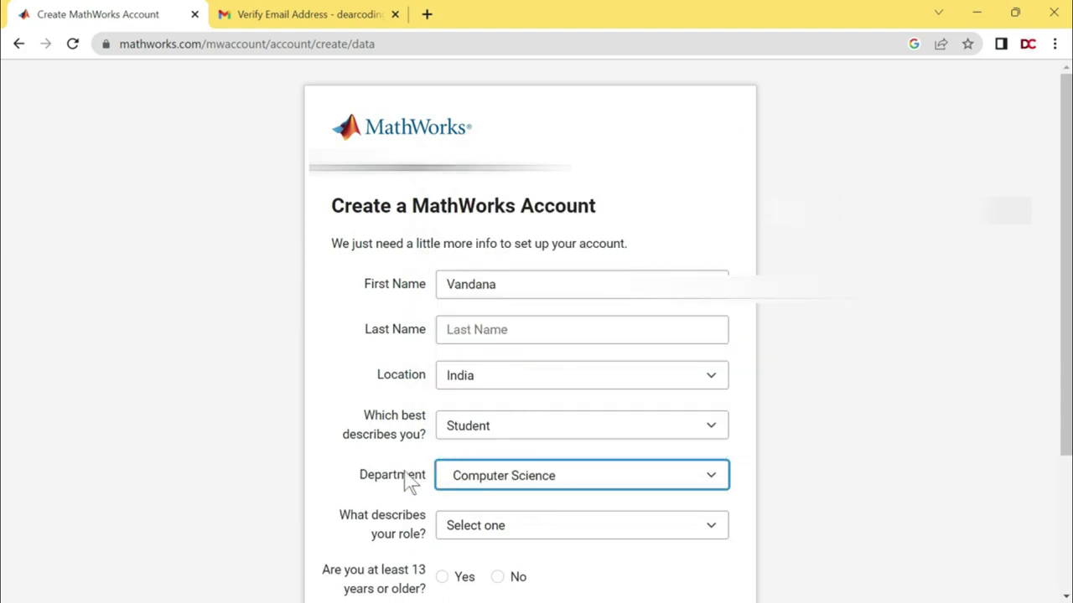
Set the role to Student (Graduate-level) and confirm being at least 13 years old.
click(483, 529)
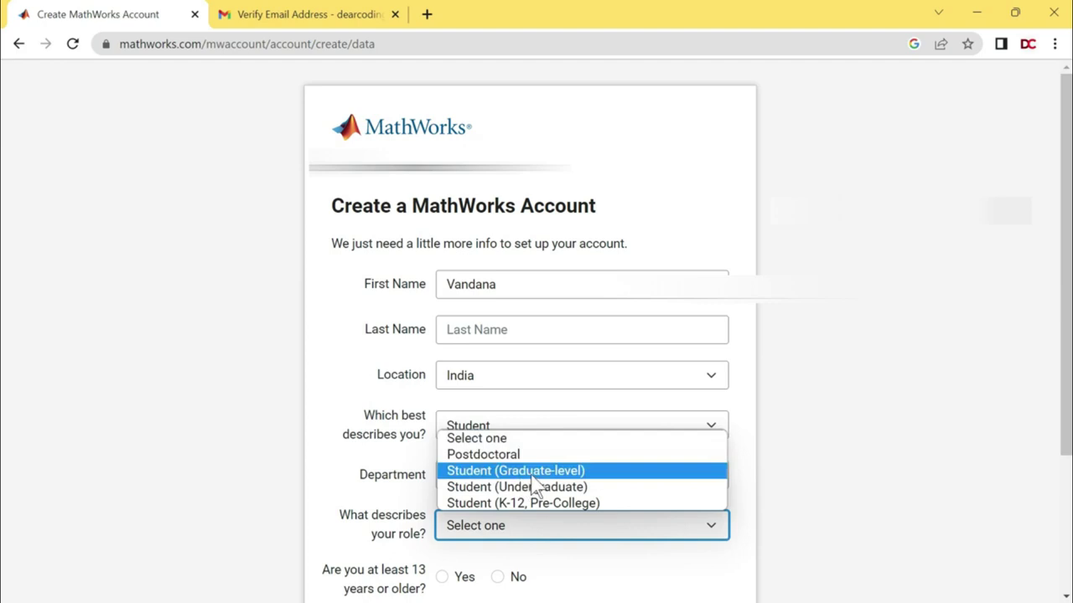
click(533, 474)
scroll(2, 240, down, 3)
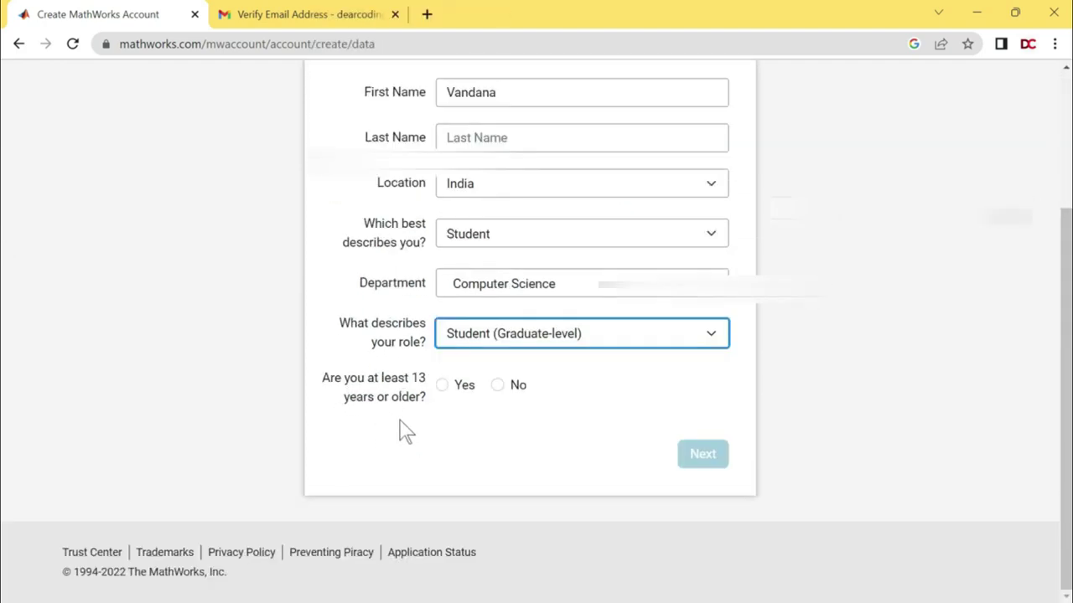
click(462, 386)
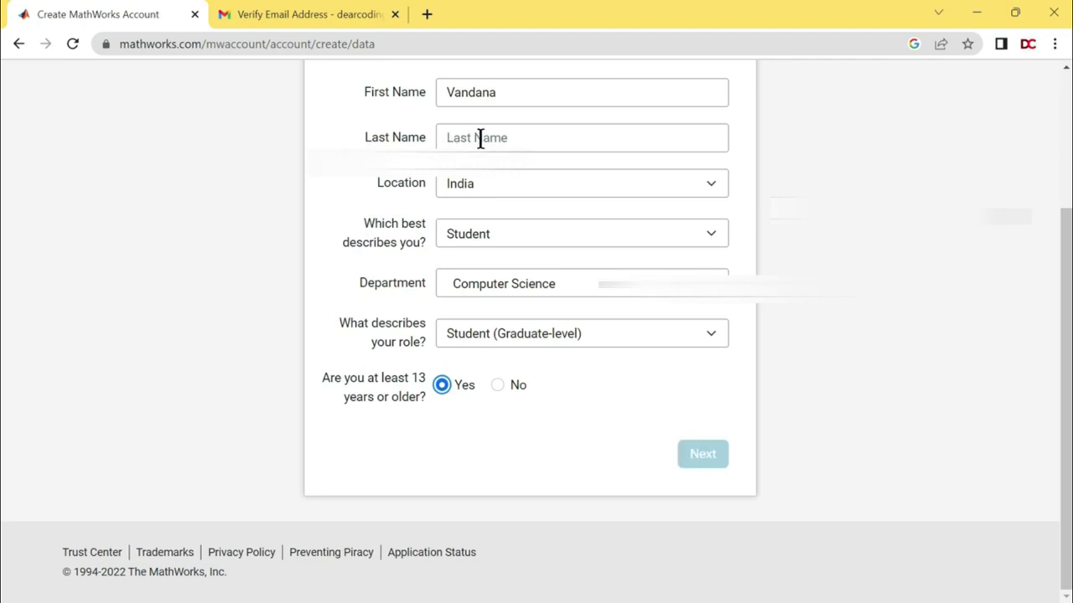
Enter the last name and submit the account details.
click(513, 138)
click(496, 137)
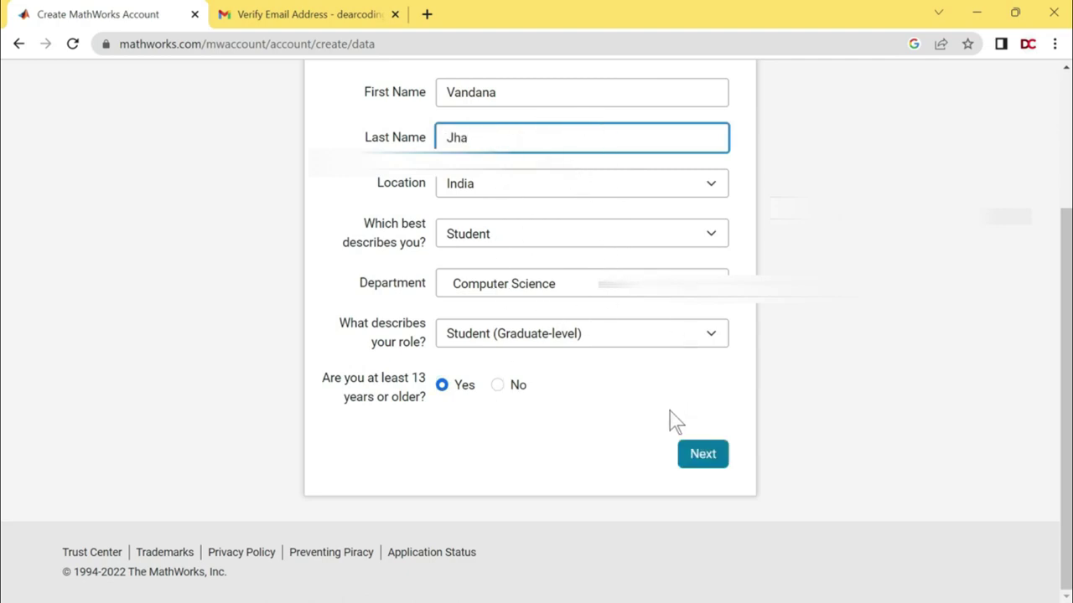
click(703, 454)
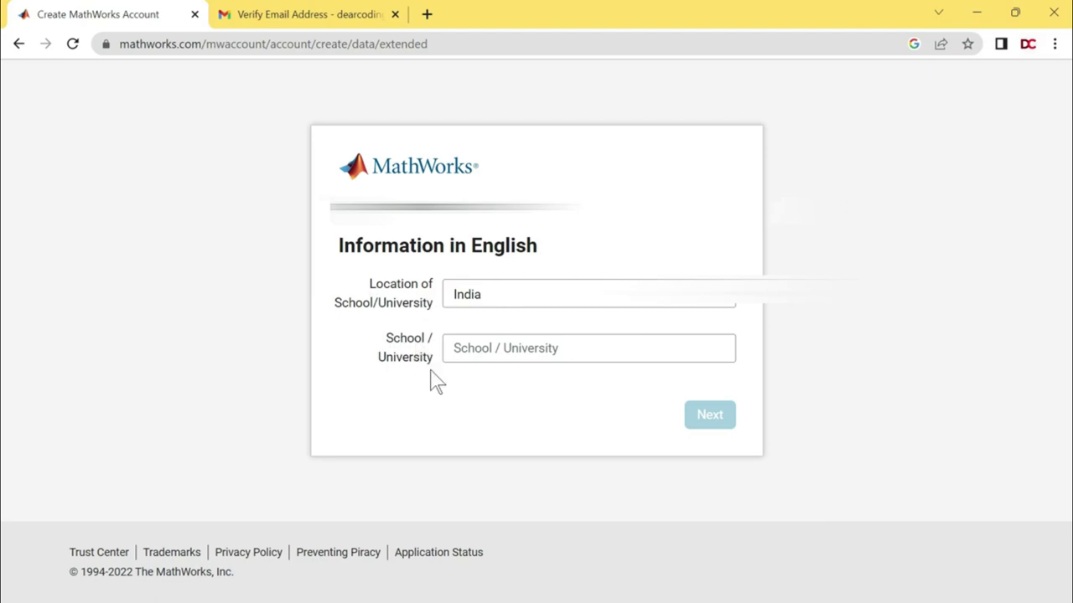
Fill in the school or university name and submit it.
click(530, 350)
click(540, 374)
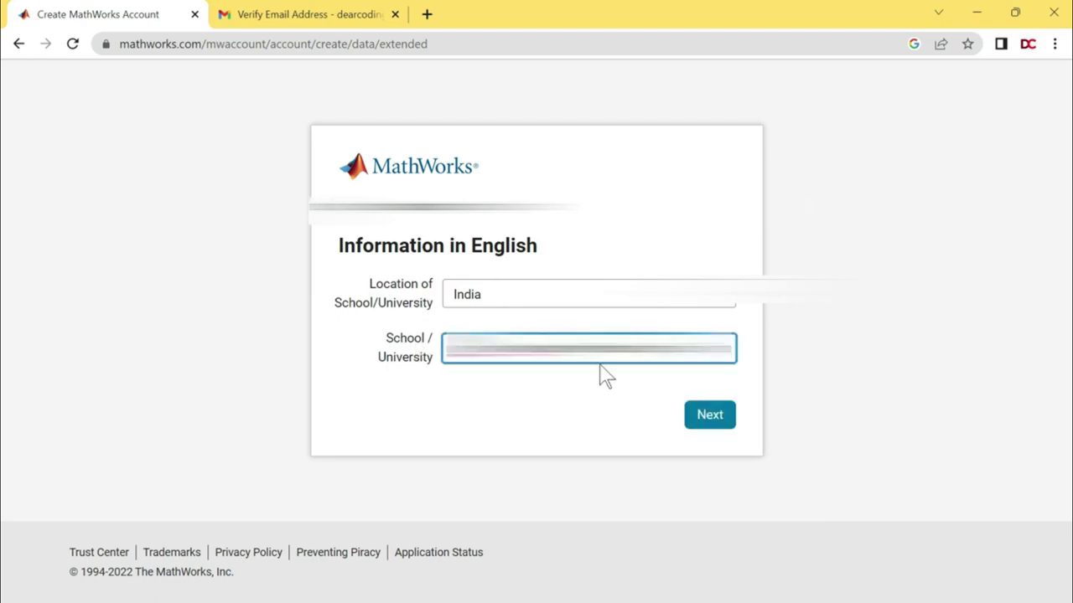
click(710, 424)
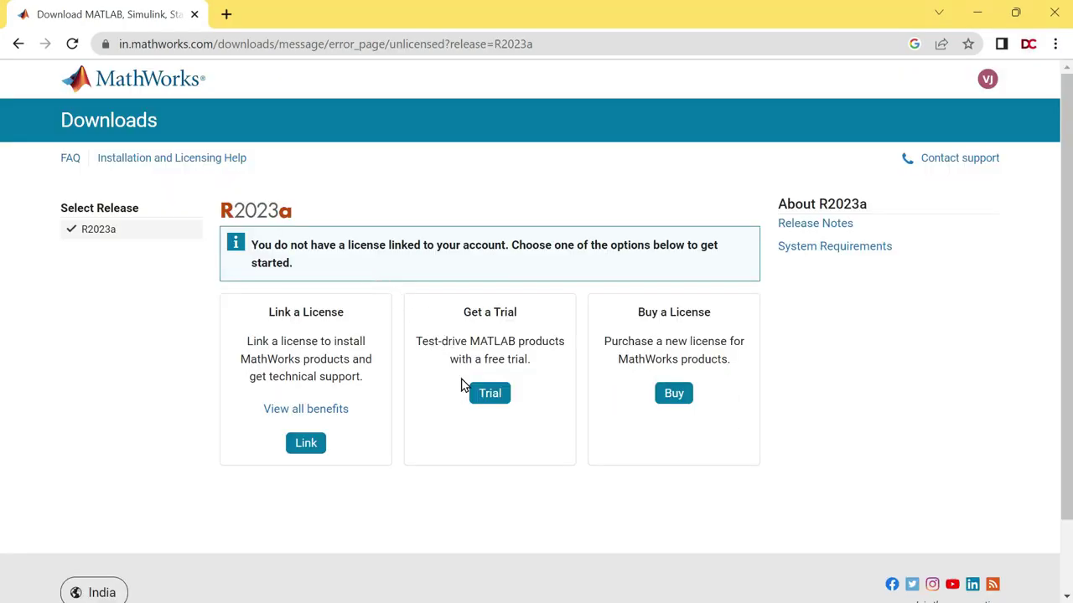
Request a free trial as a non-faculty user for MATLAB Essentials.
click(488, 397)
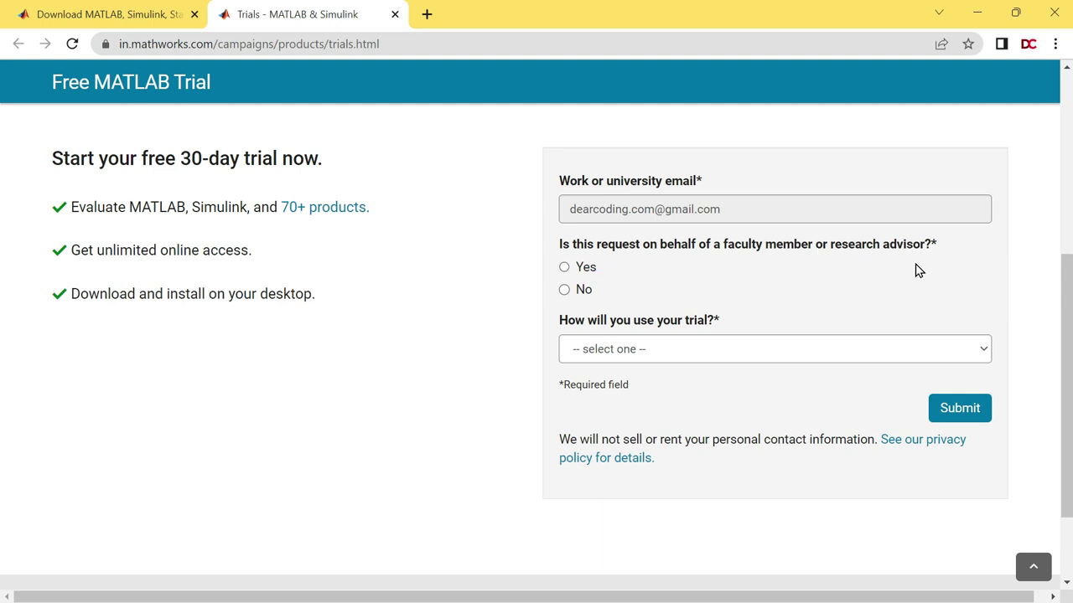
click(564, 289)
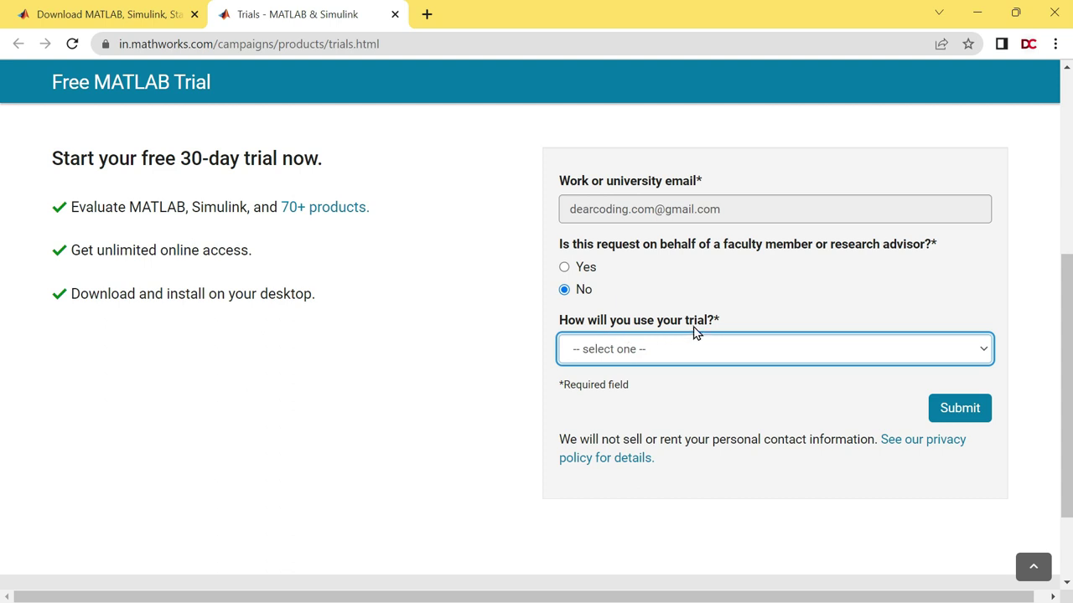
click(727, 337)
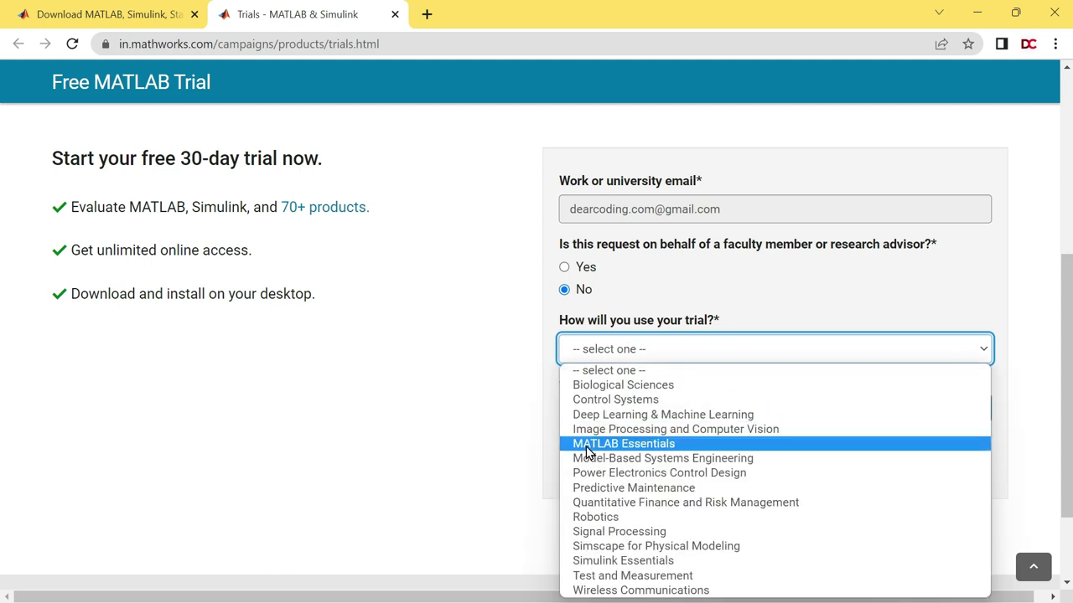
click(663, 443)
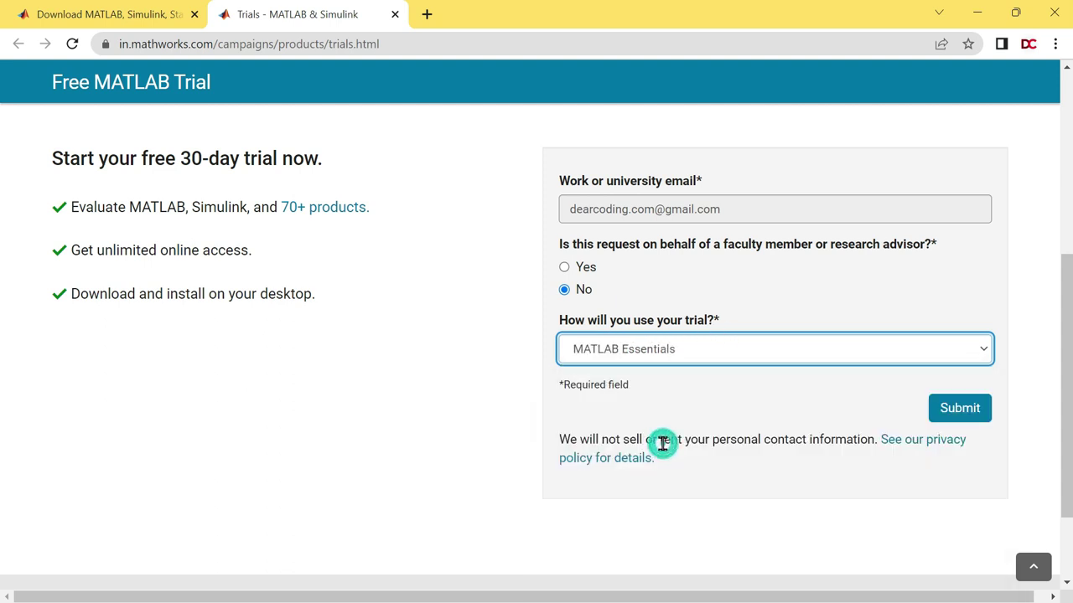
click(958, 409)
drag(281, 138, 500, 140)
Review the MATLAB welcome message and go to the desktop installation download page.
click(499, 141)
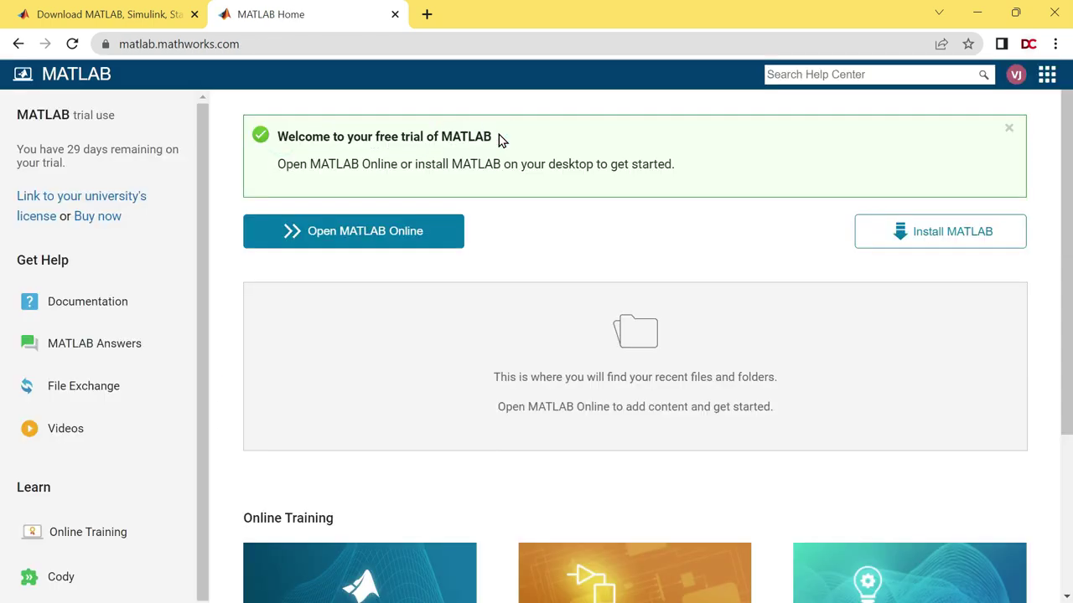
drag(312, 165, 505, 165)
click(397, 159)
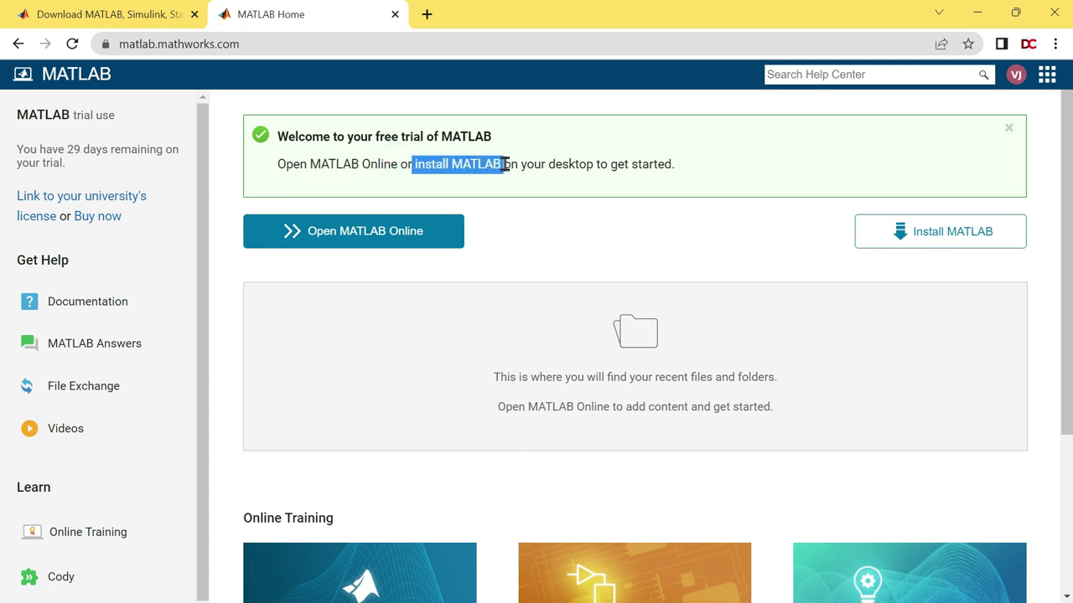
click(905, 233)
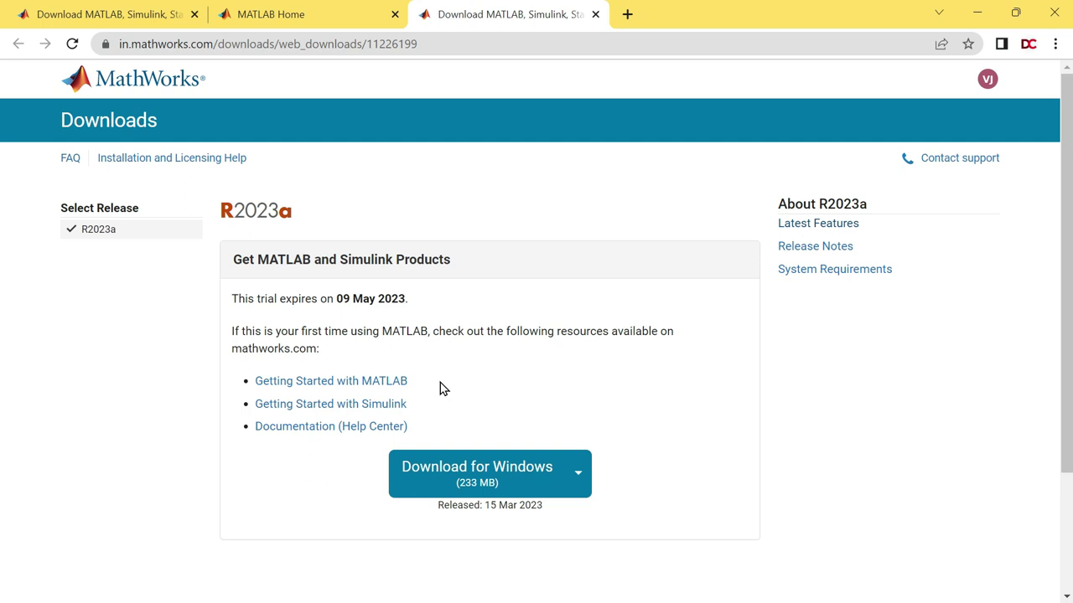
Download the Windows installer matlab_R2023a_win64.exe into the Downloads folder.
drag(341, 299, 433, 304)
click(433, 305)
click(473, 484)
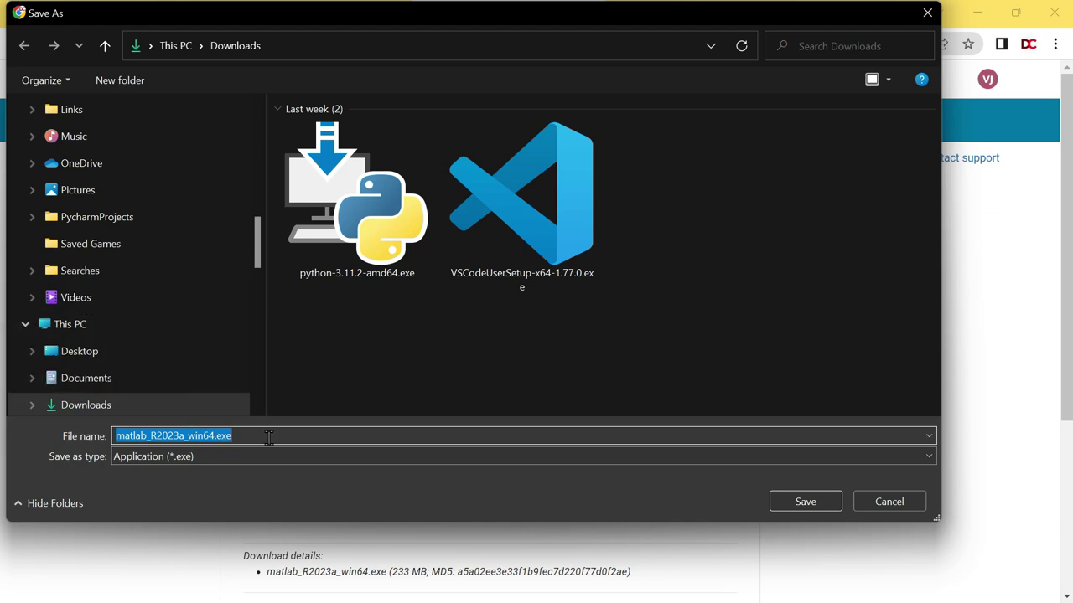
click(793, 502)
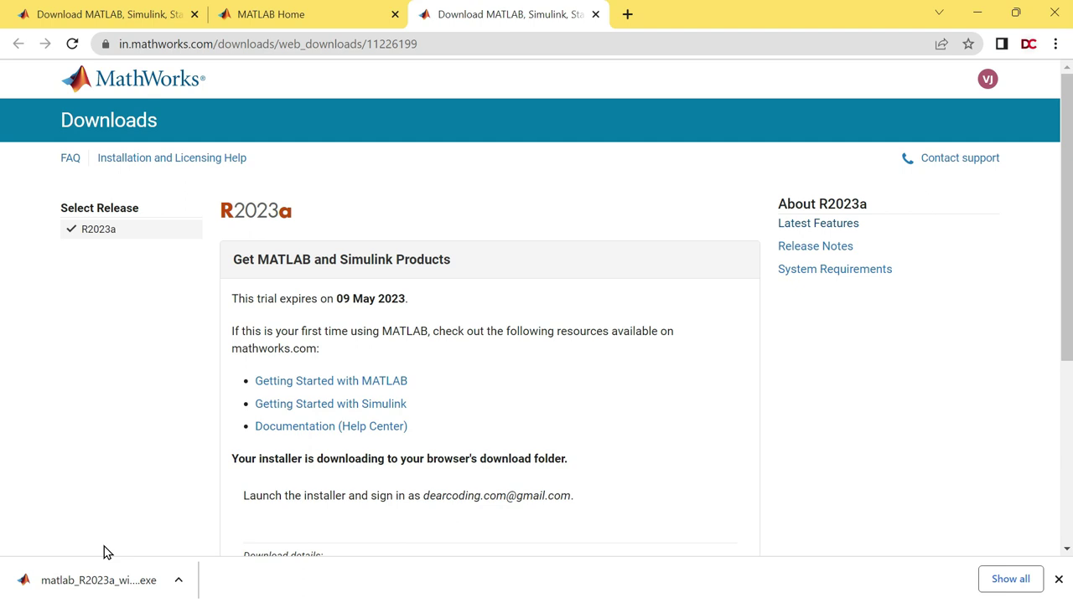
Launch the downloaded MATLAB R2023a installer from the Downloads folder.
click(181, 581)
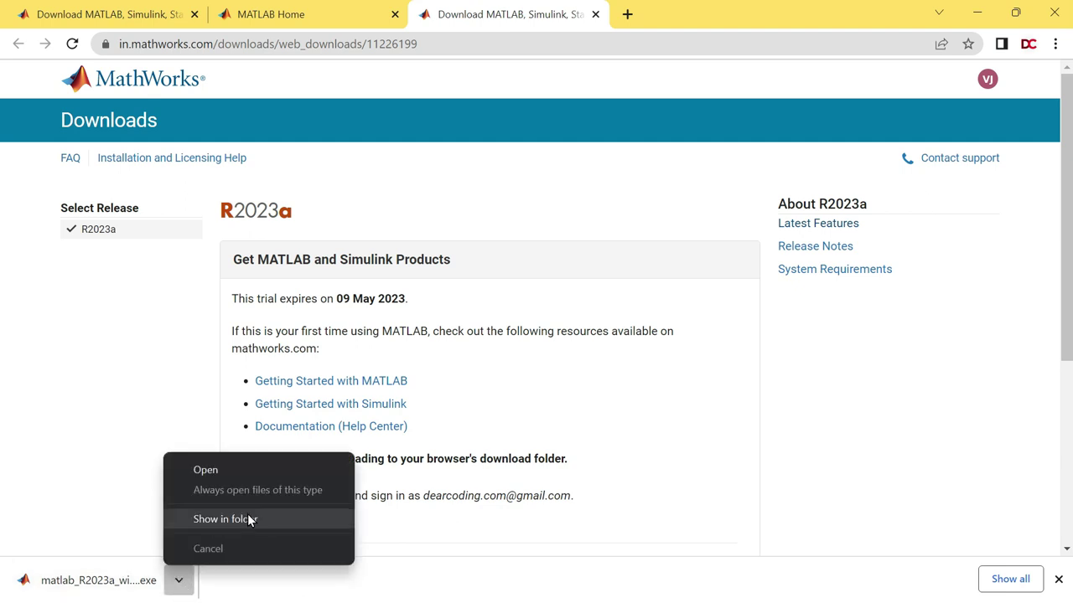
click(225, 519)
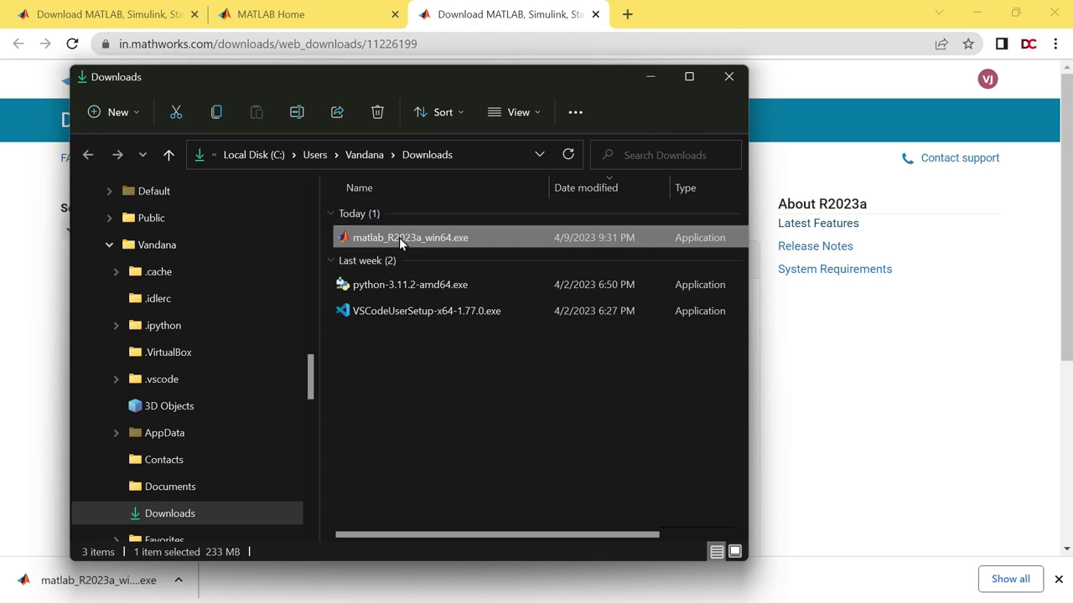
double_click(416, 237)
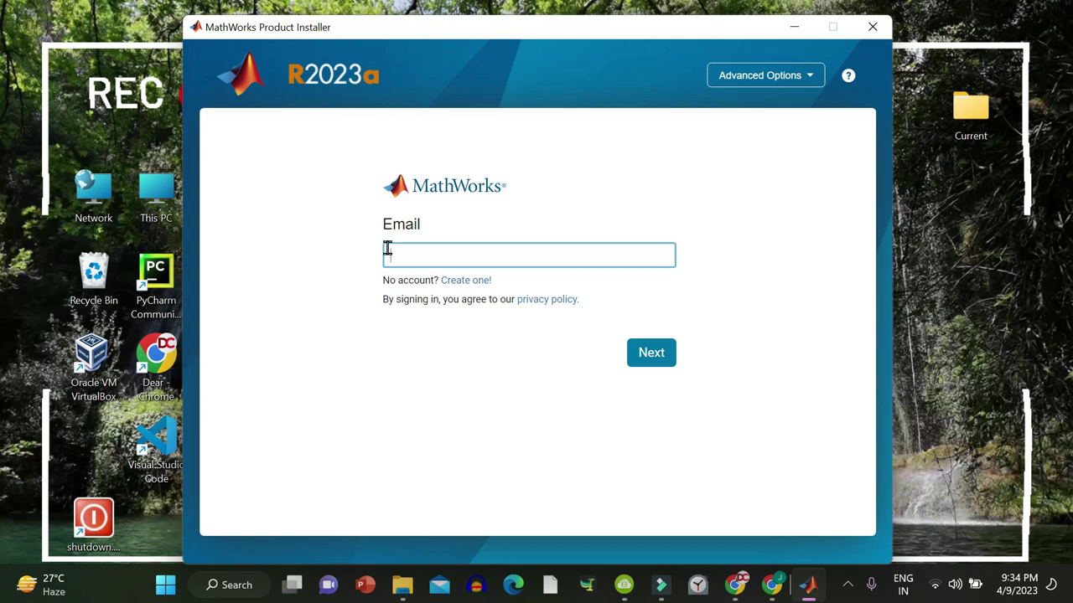
Sign in with the account e-mail and password, then accept the license agreement.
key(ctrl+v)
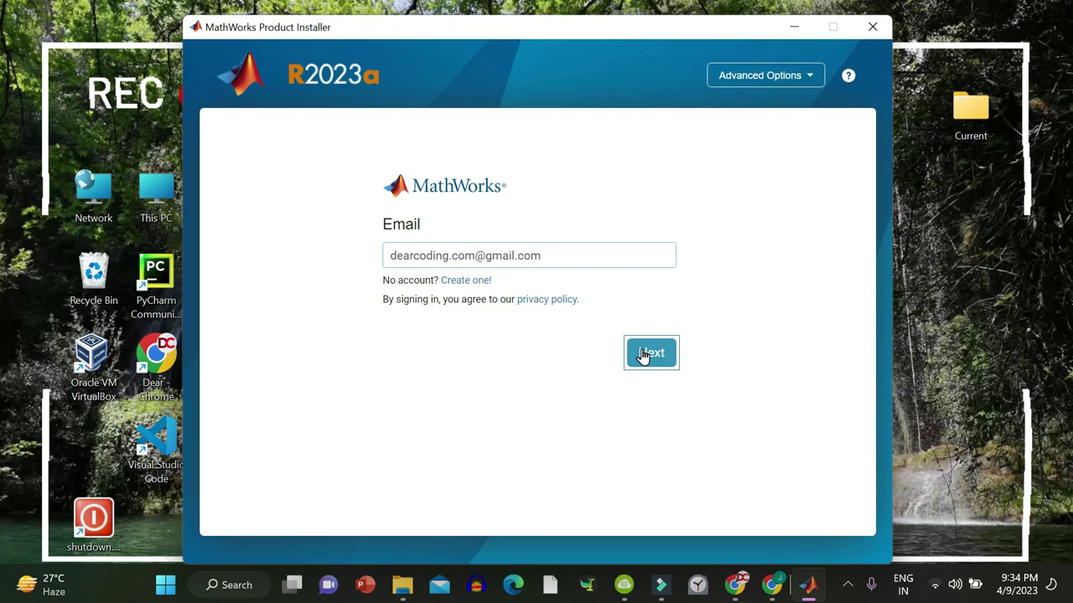
click(643, 354)
key(ctrl+v)
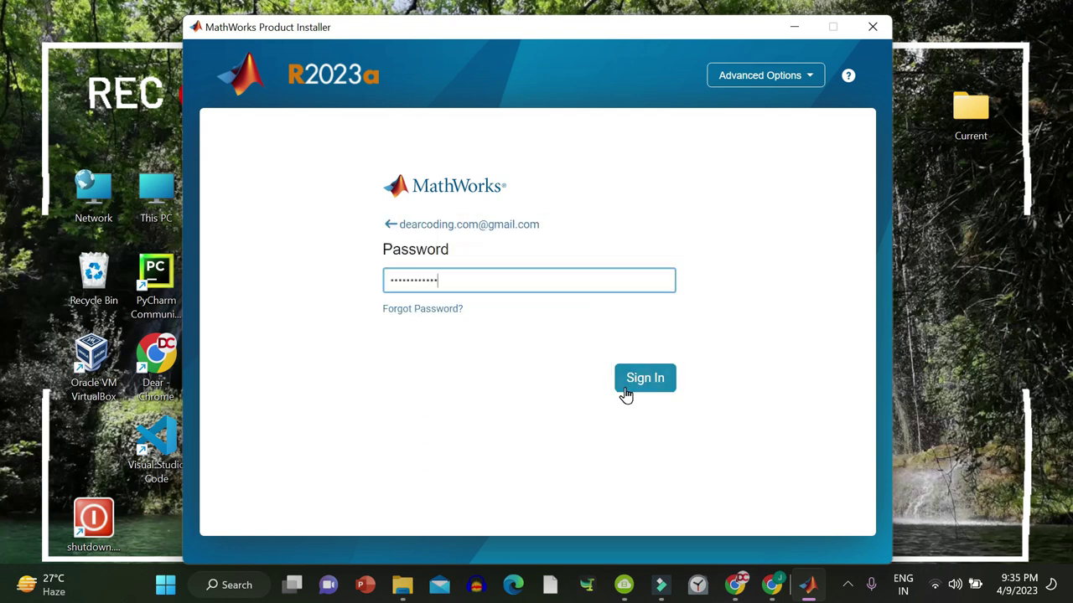
click(646, 378)
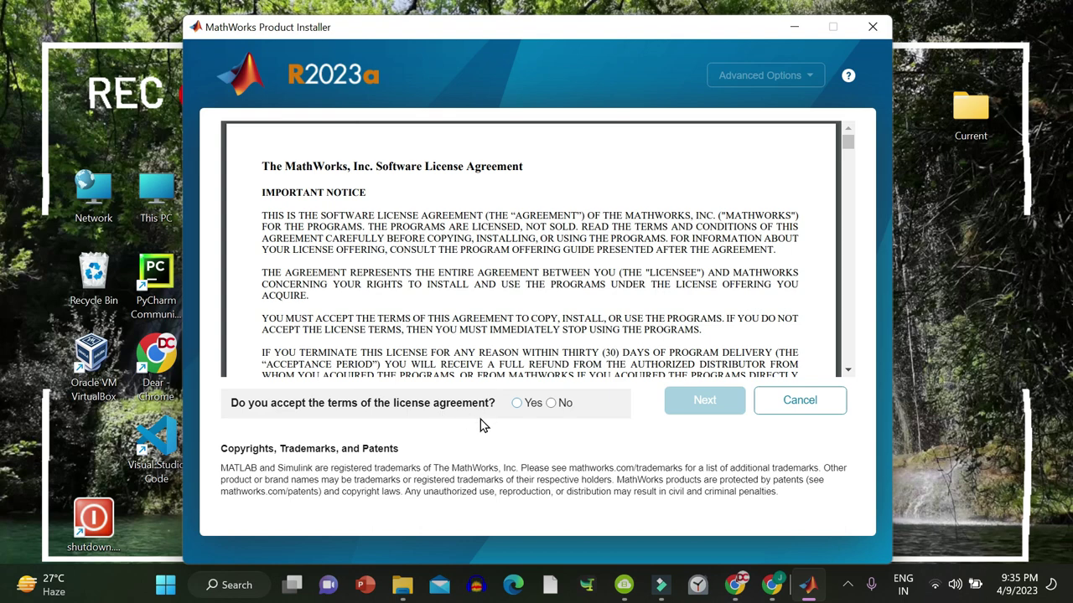
click(517, 403)
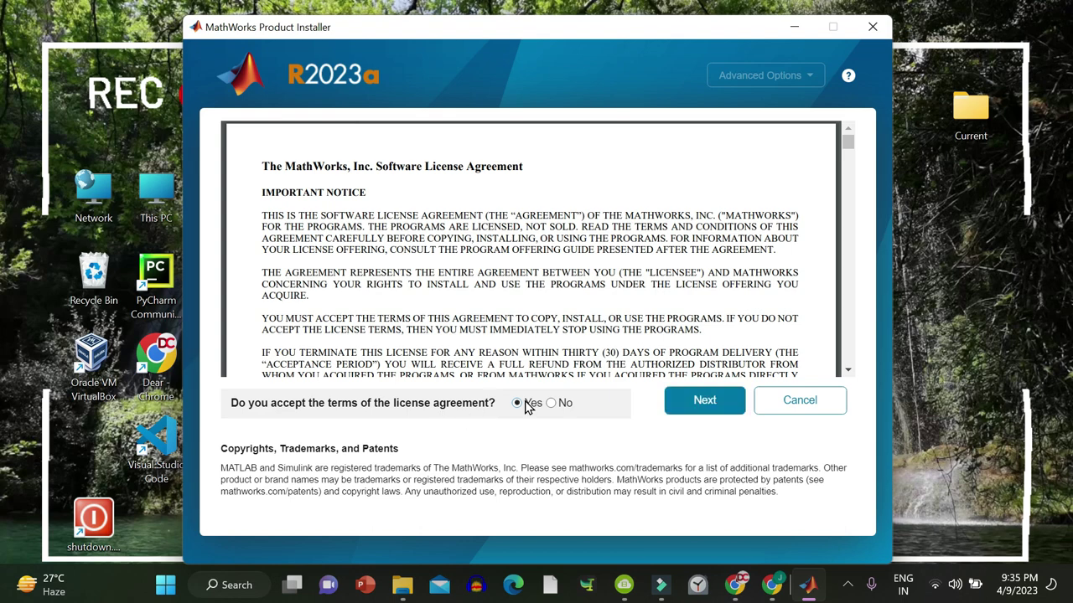
click(708, 406)
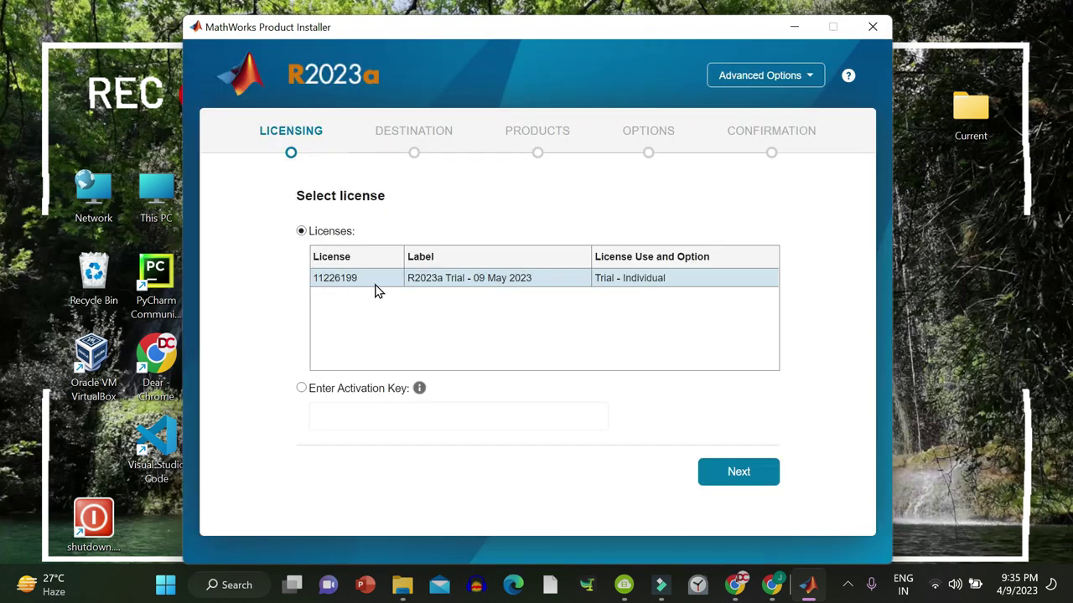
Continue with the R2023a Trial license and set the installation destination to E:\.
click(741, 473)
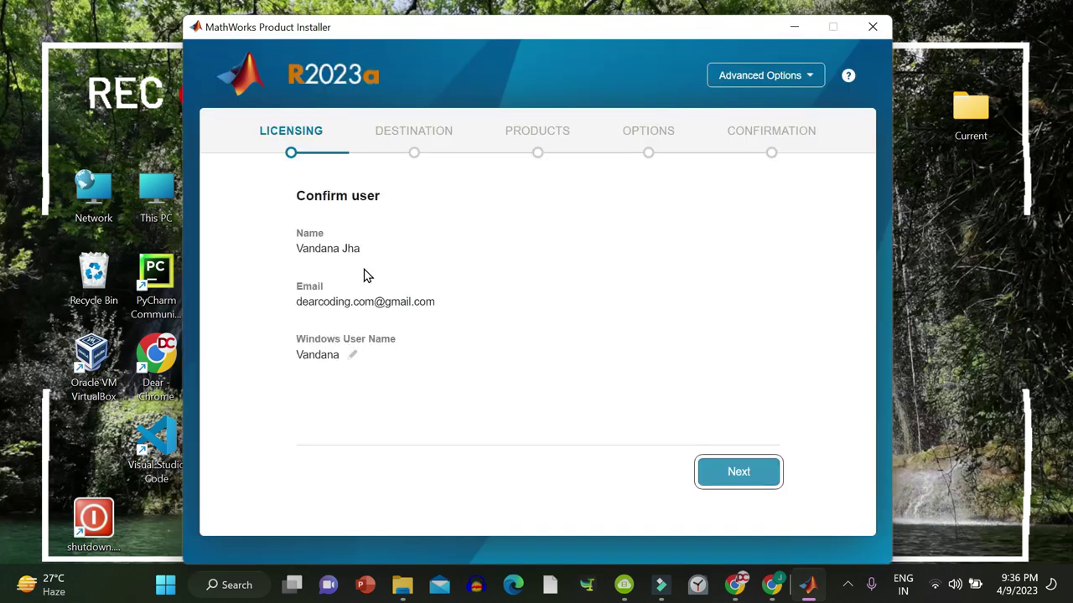
click(739, 473)
drag(318, 236, 474, 237)
click(511, 235)
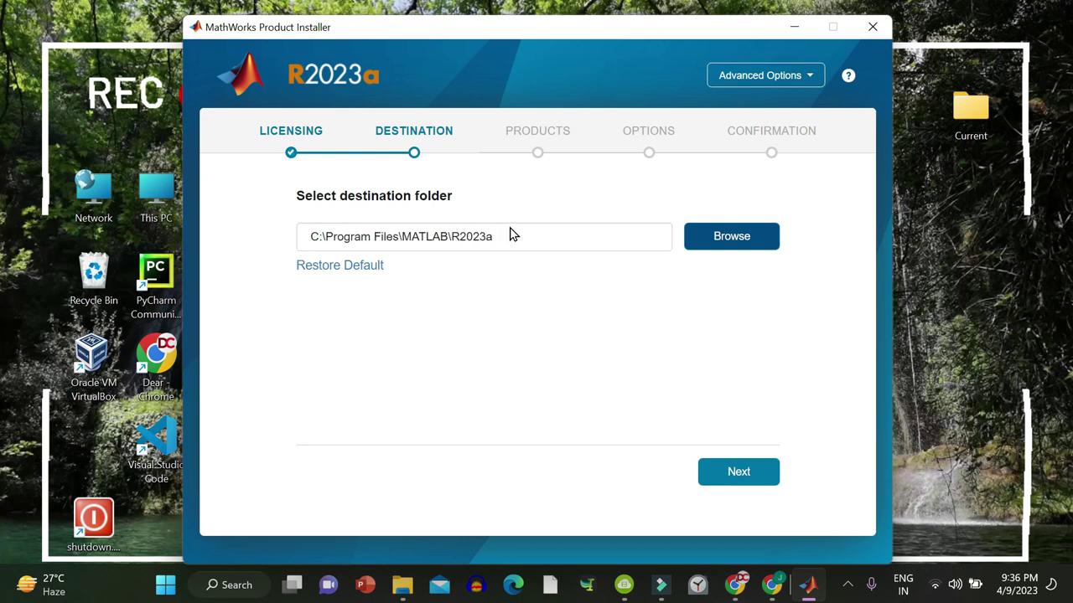
click(744, 240)
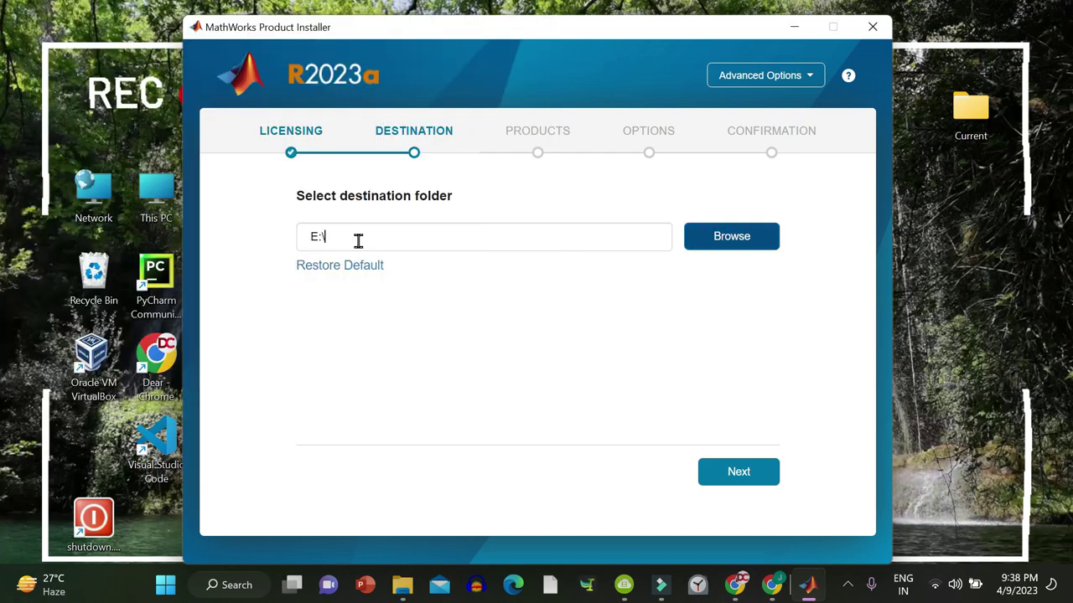
drag(357, 239, 296, 243)
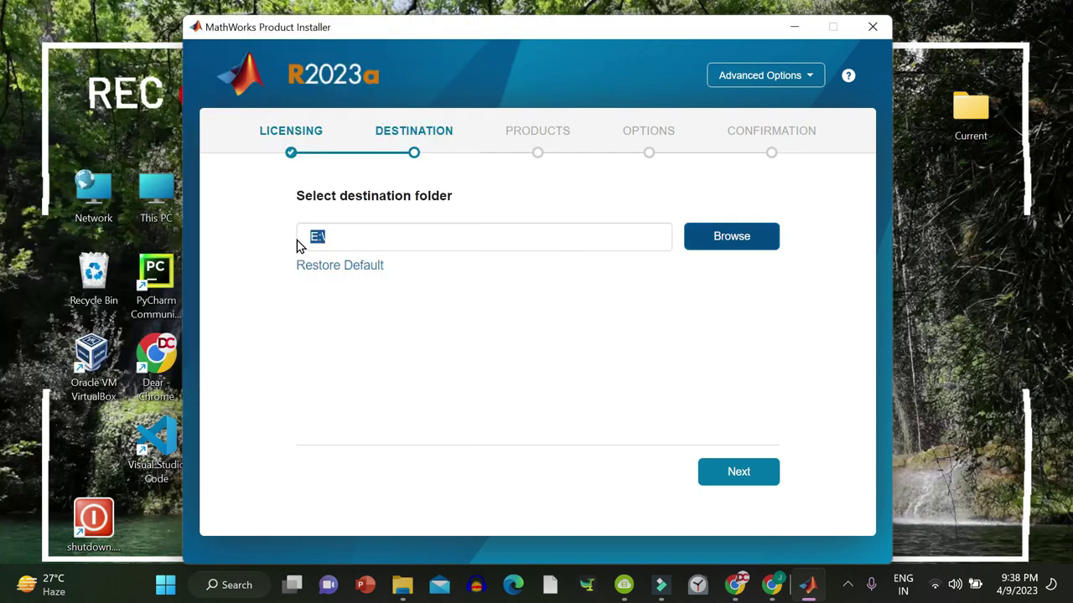
click(735, 473)
click(449, 372)
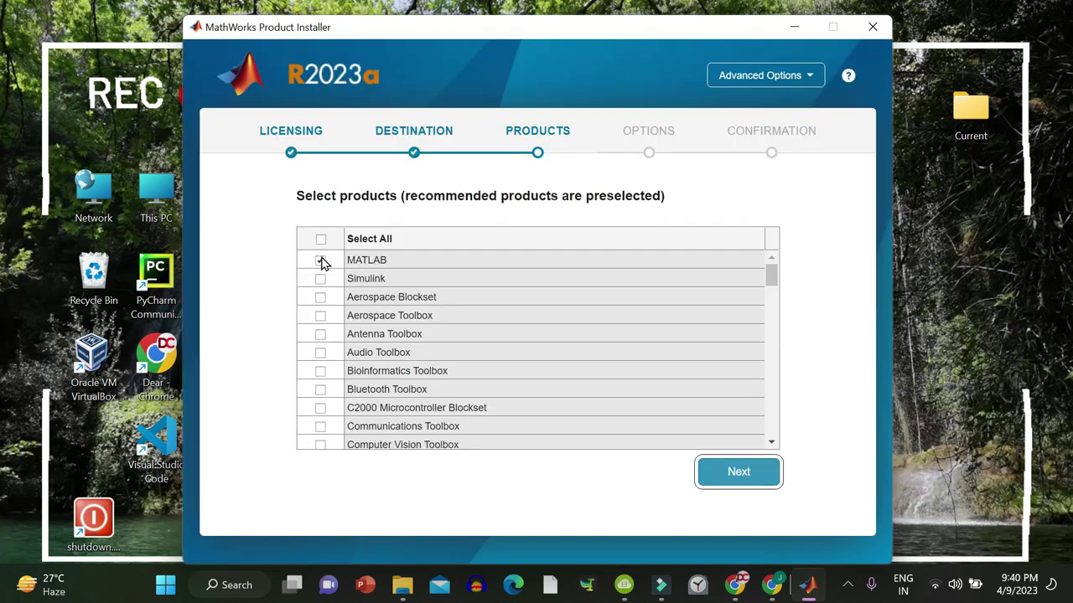
Install only MATLAB and add a desktop shortcut, reaching the confirmation summary.
click(320, 260)
mouse_move(773, 287)
mouse_down()
mouse_move(773, 371)
mouse_move(774, 287)
mouse_up()
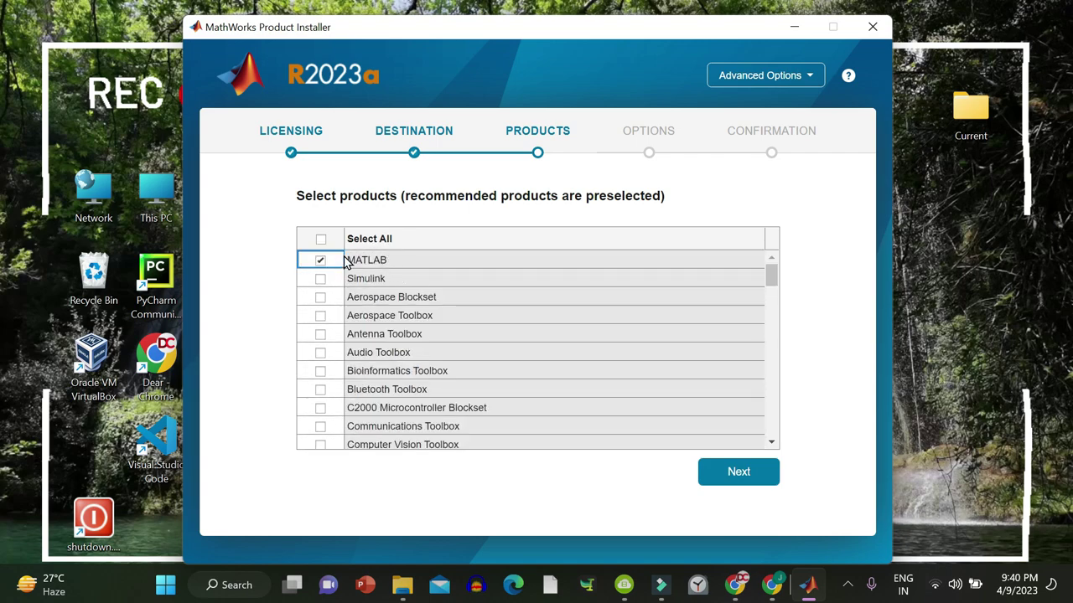
click(759, 480)
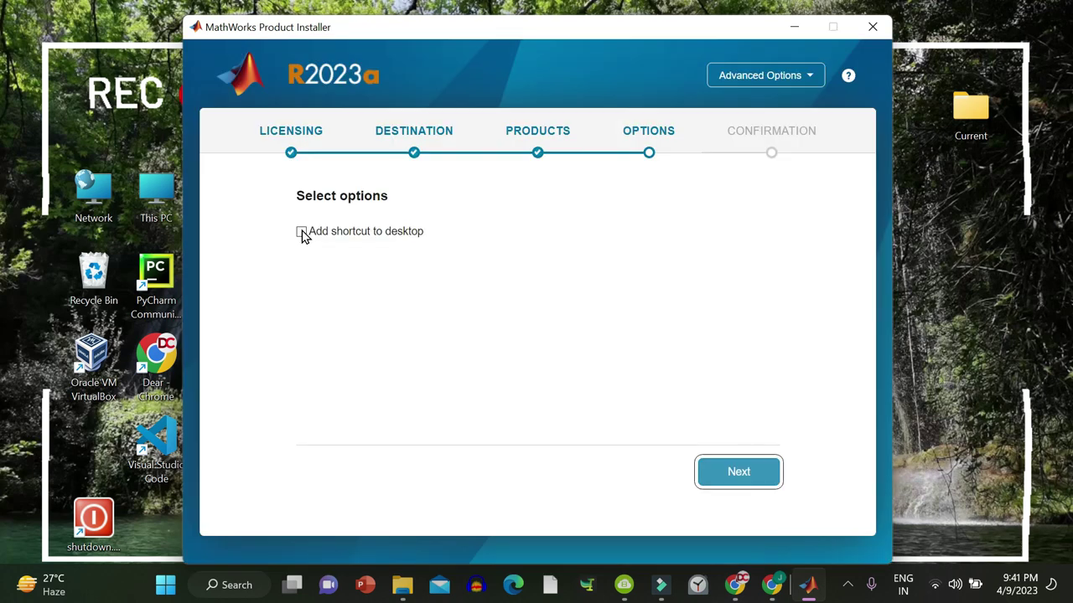
click(302, 233)
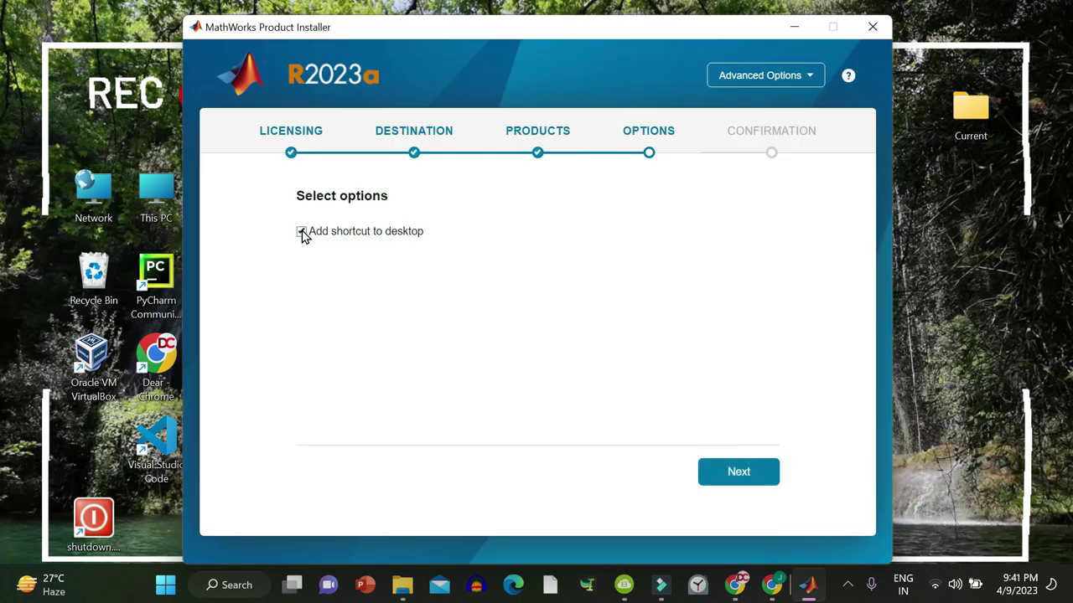
click(738, 472)
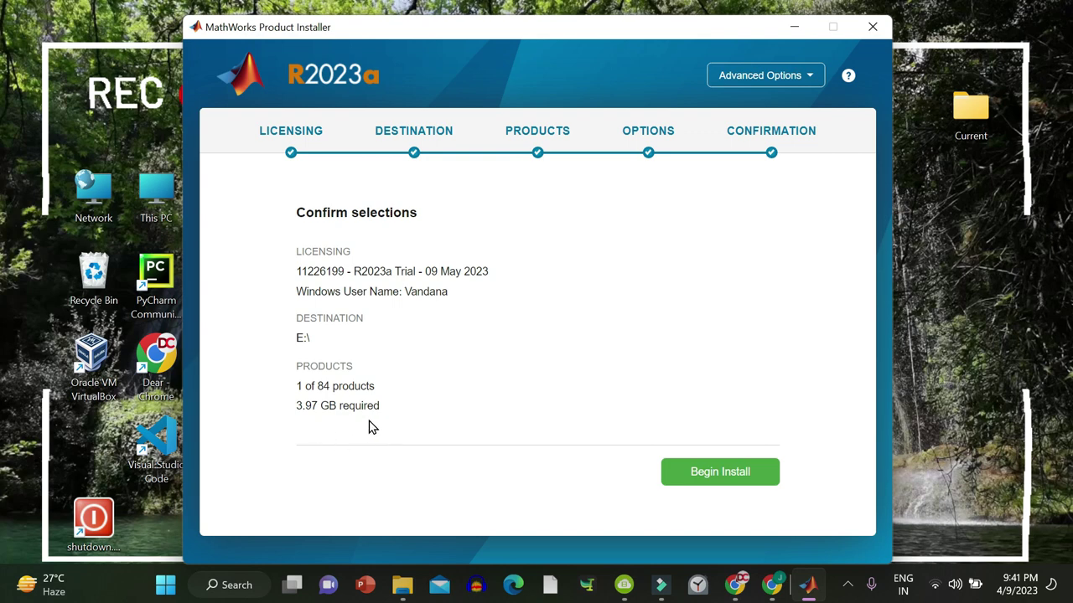
Begin the installation, then create a new script AmpShiftKeyingLab.m in MATLAB's Current Folder.
click(701, 472)
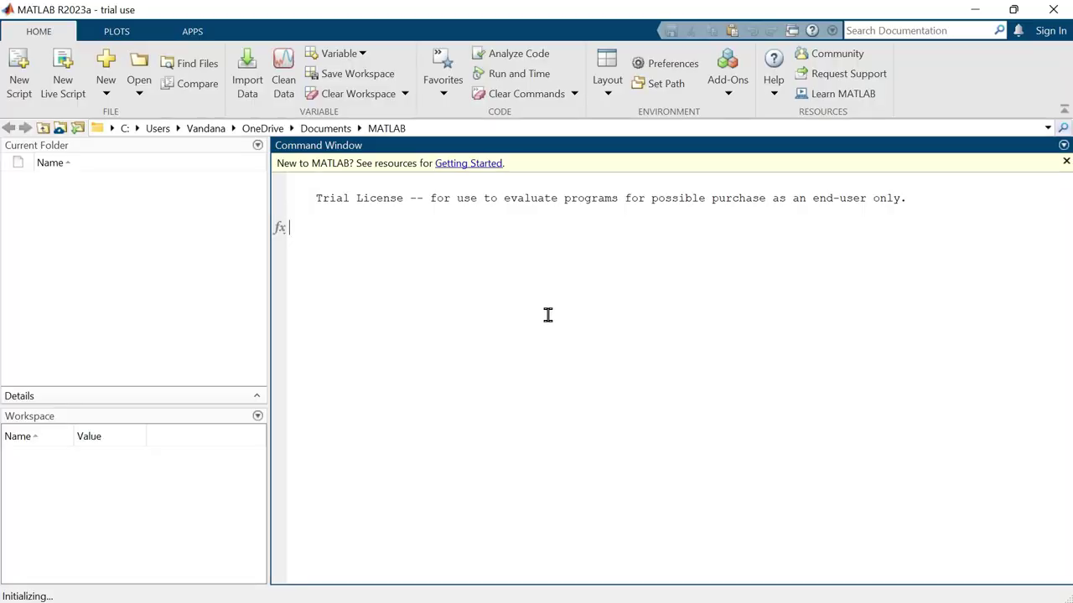
click(159, 243)
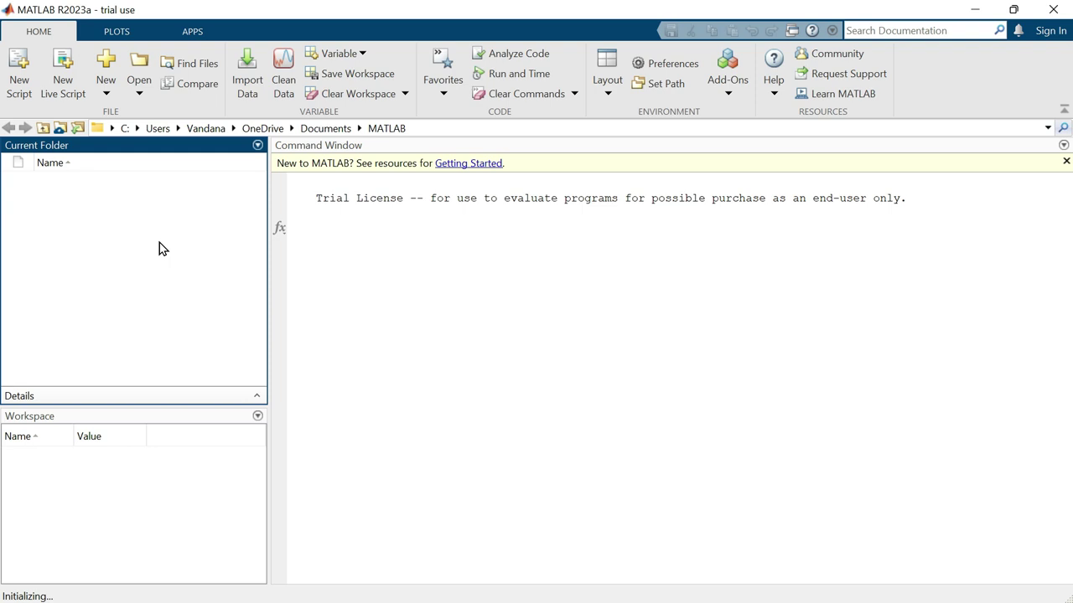
right_click(122, 232)
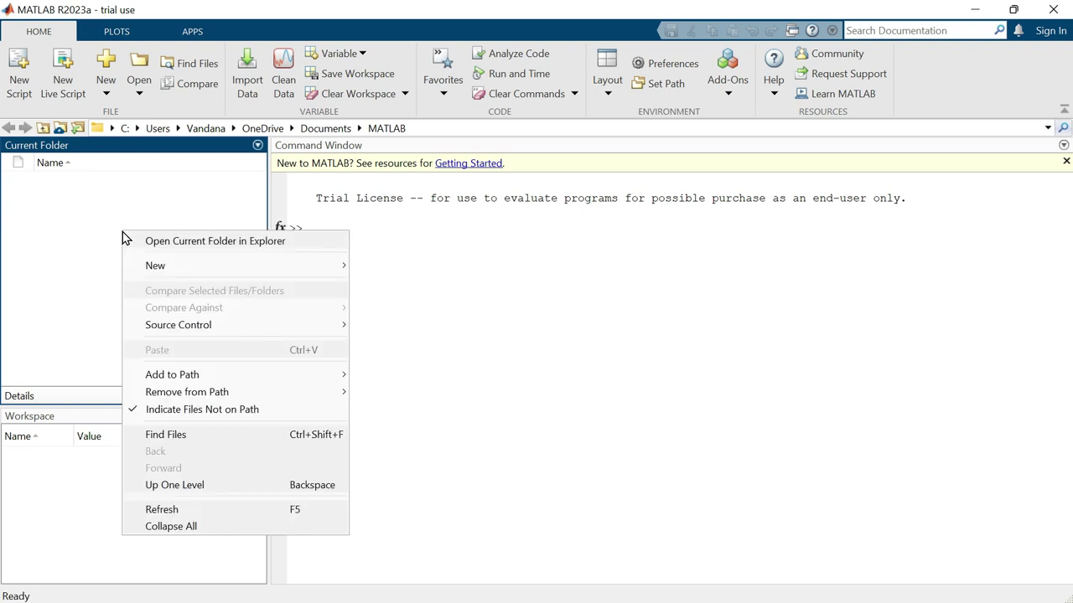
mouse_move(327, 266)
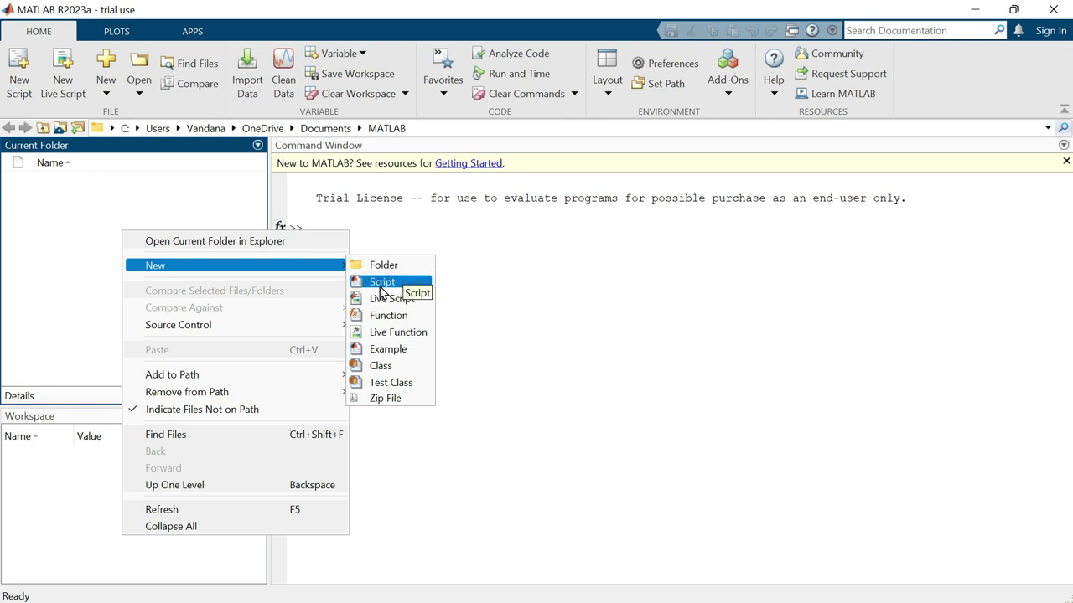
click(403, 281)
text(A)
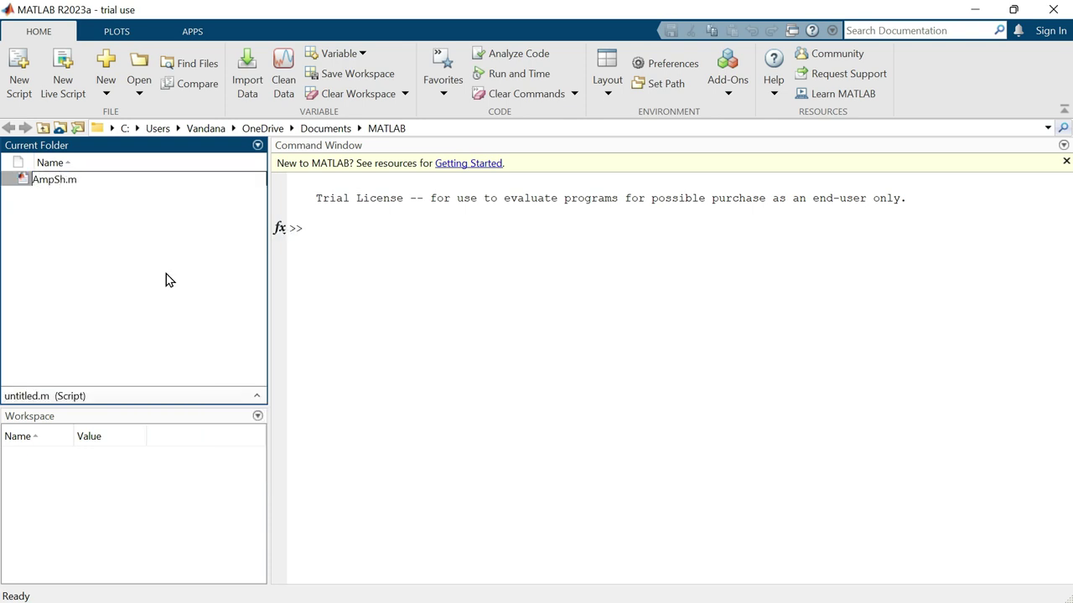
text(mpShiftKeyingLab)
key(Return)
Paste the FSK code into AmpShiftKeyingLab.m and run it to plot Figure 1.
double_click(199, 187)
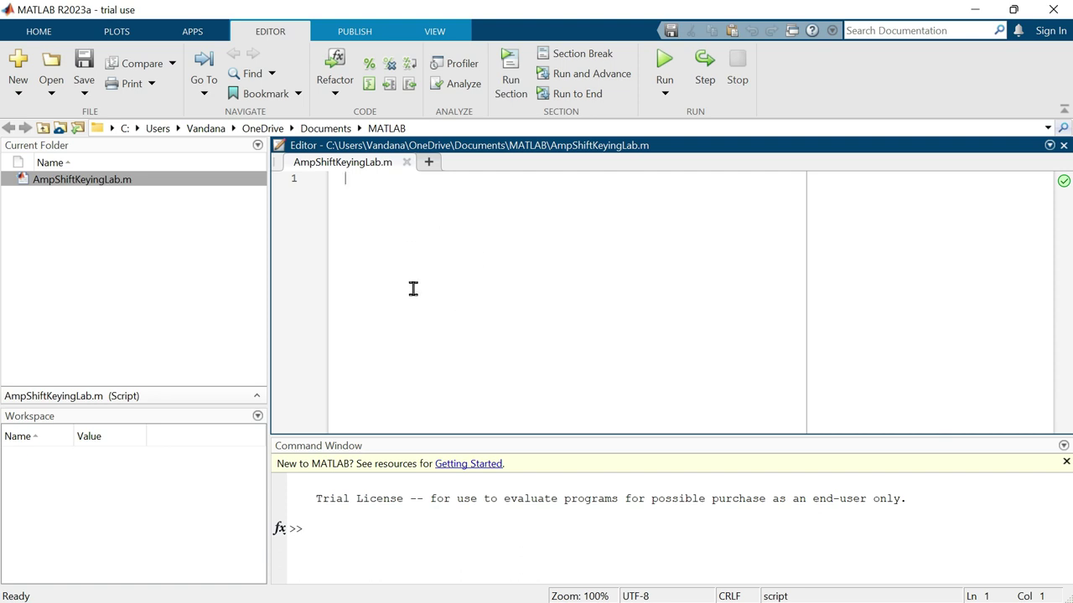
key(ctrl+v)
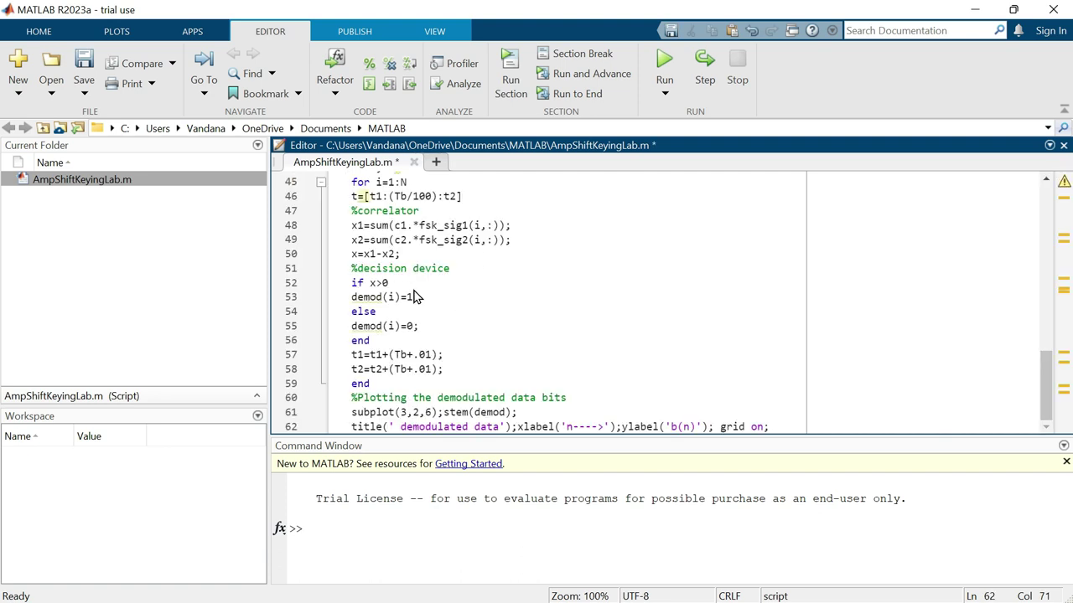
click(439, 282)
click(670, 62)
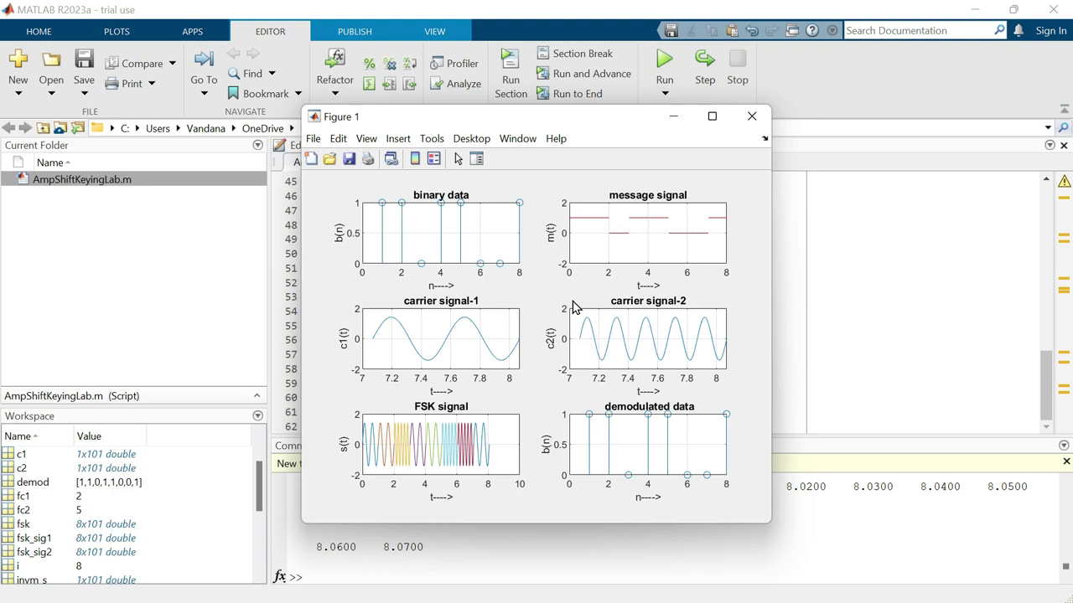
Save Figure 1 as Portable Document Format file untitled.pdf on the Desktop.
click(350, 165)
click(519, 459)
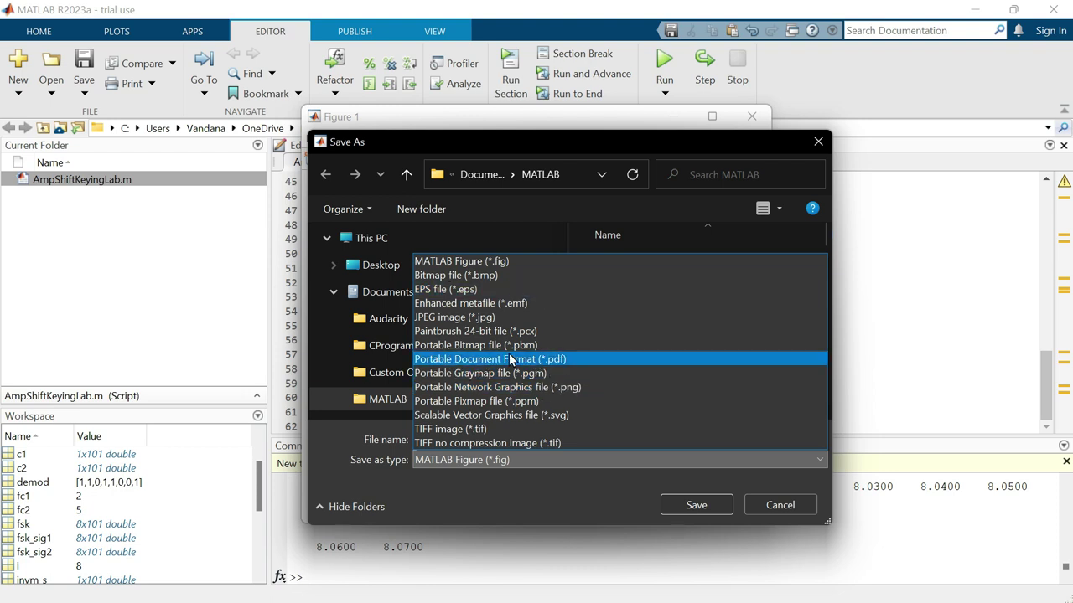
click(542, 360)
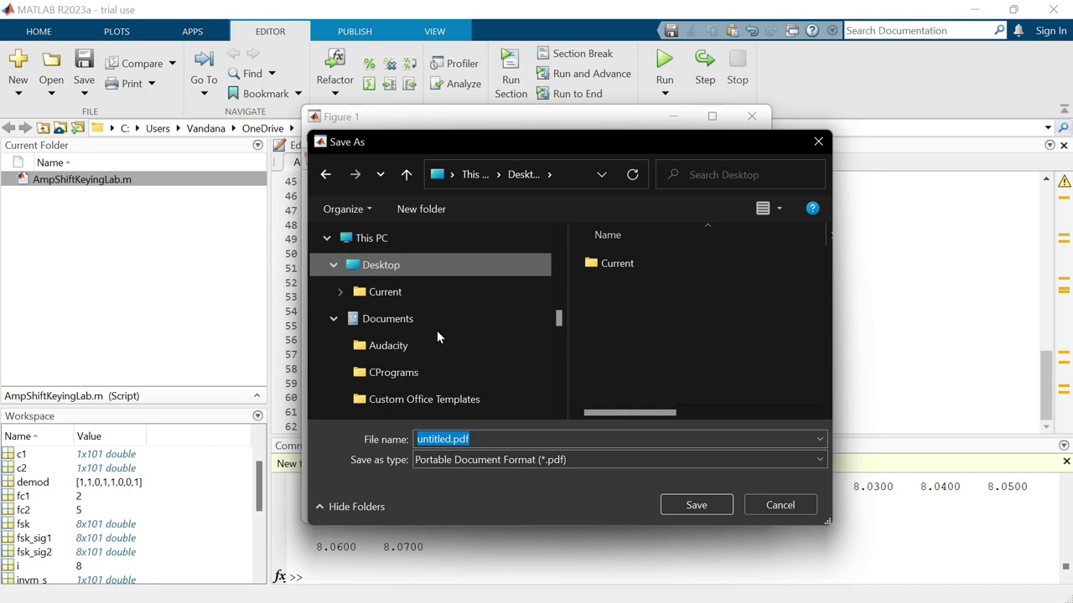
click(695, 505)
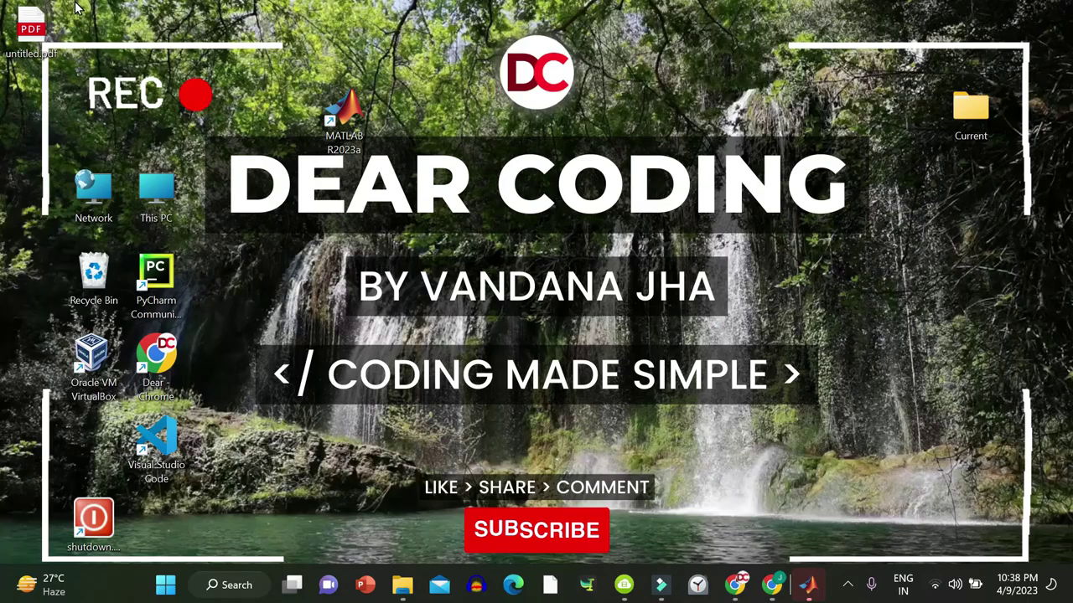
Open untitled.pdf from the desktop in Edge to view the six FSK plots.
drag(30, 32, 283, 281)
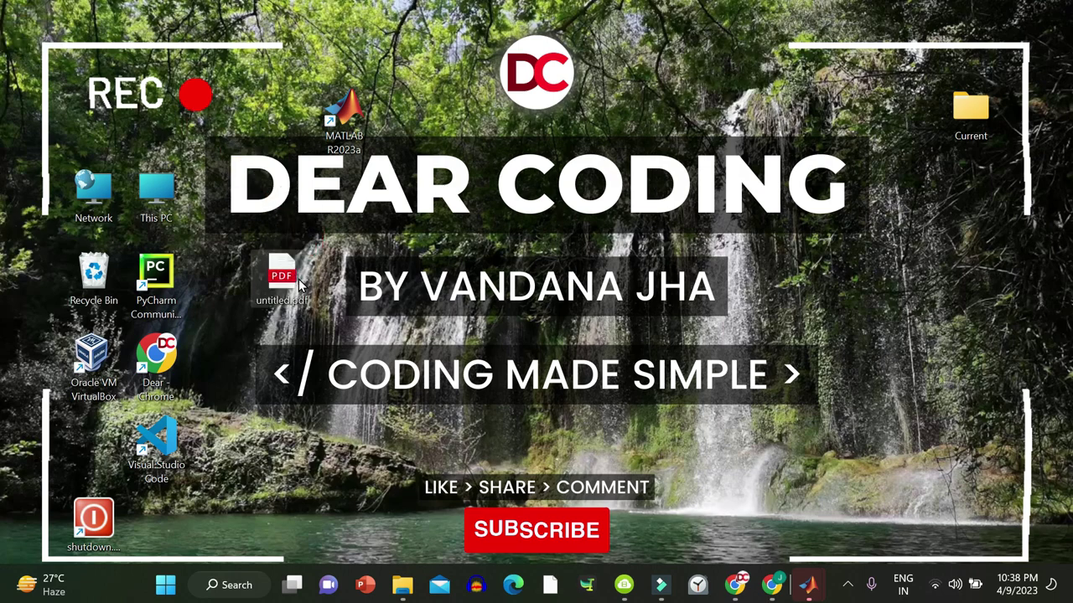
double_click(283, 281)
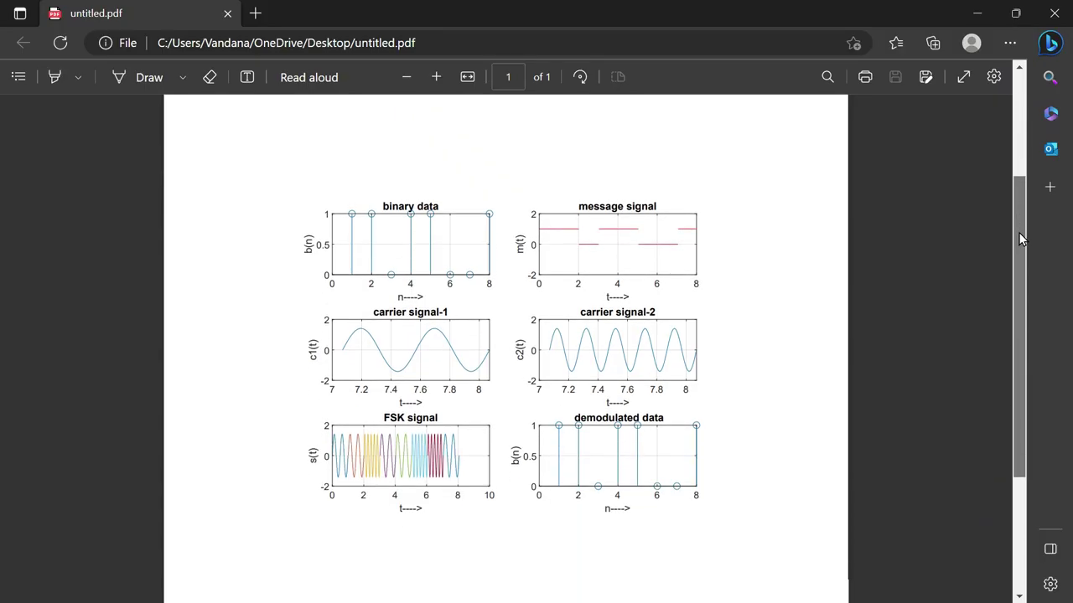
drag(1018, 232, 1028, 270)
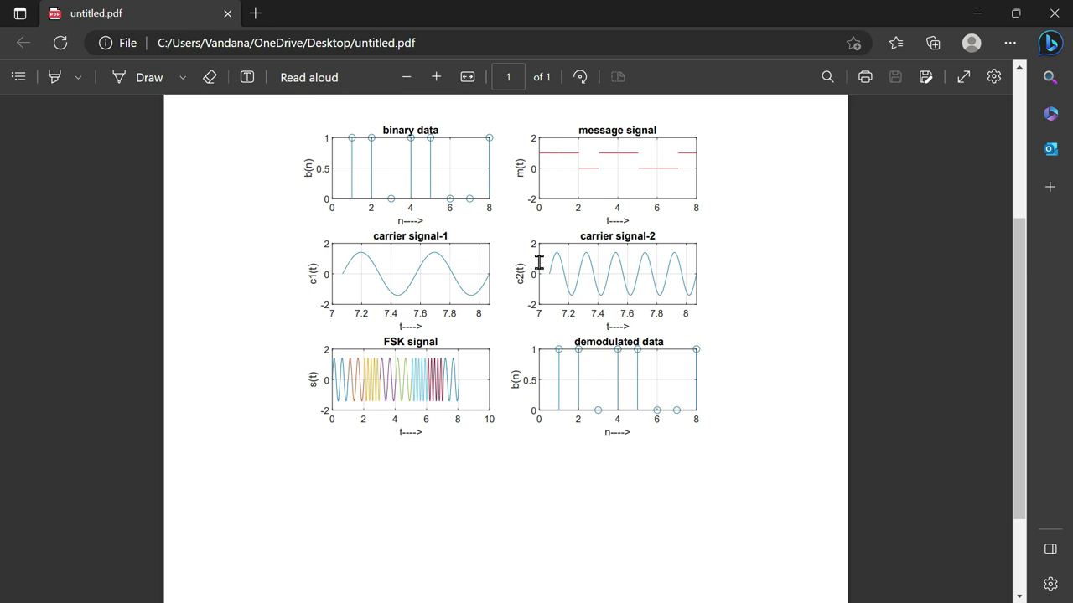